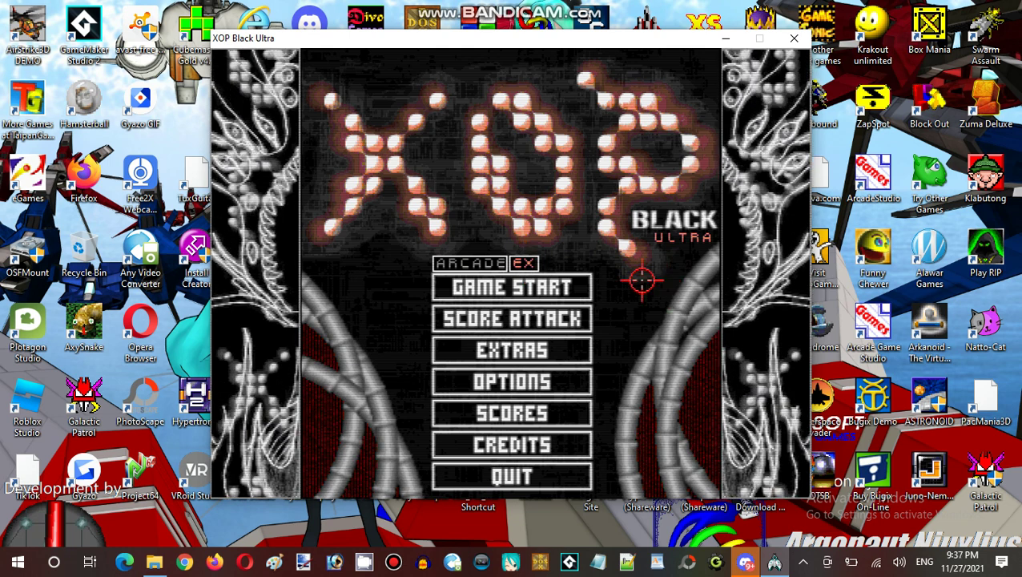
Step: View the Score Attack level list, then go back to the main menu
{"action": "left_click", "coordinate": [561, 318]}
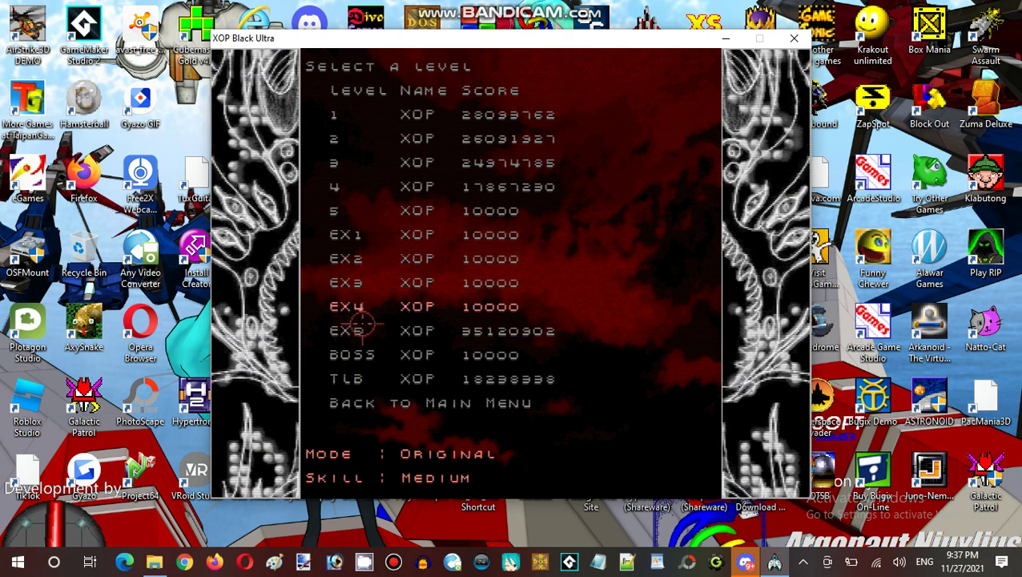
{"action": "left_click", "coordinate": [406, 400]}
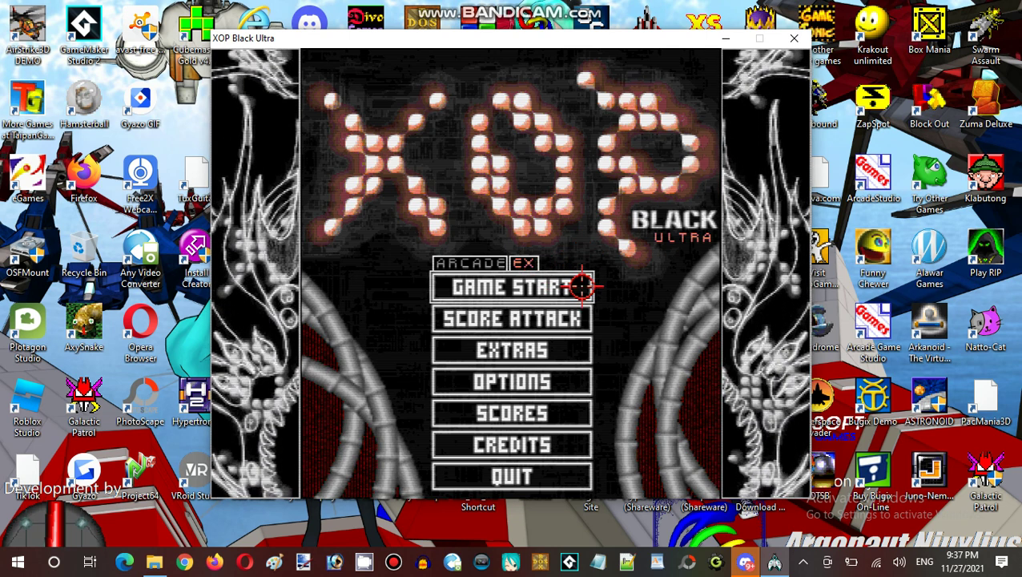
Step: Start a new game on Medium skill, trying Expert first, and launch the Tempest stage
{"action": "left_click", "coordinate": [512, 381]}
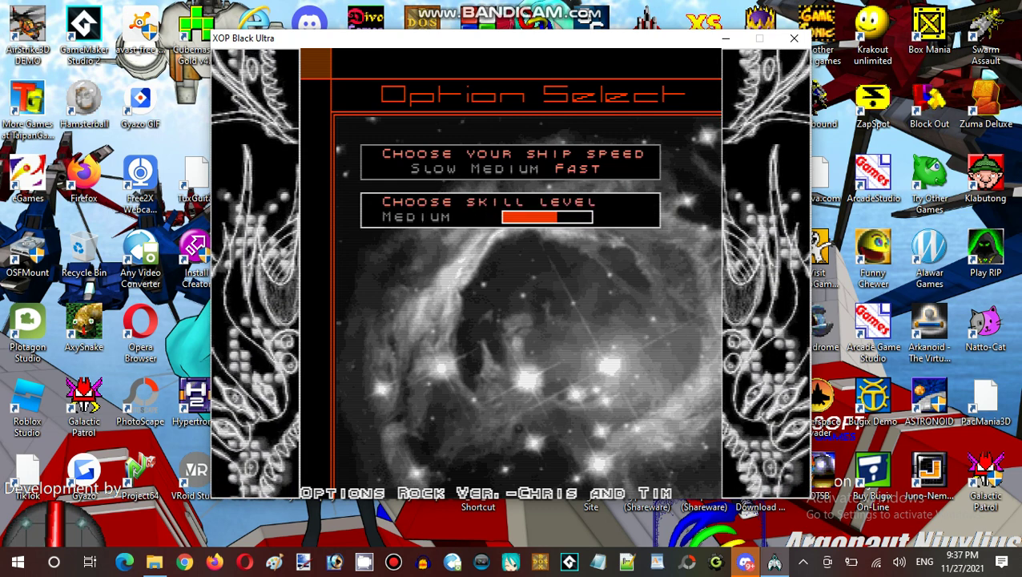
{"action": "key", "text": "Right"}
{"action": "key", "text": "Right"}
{"action": "key", "text": "Right"}
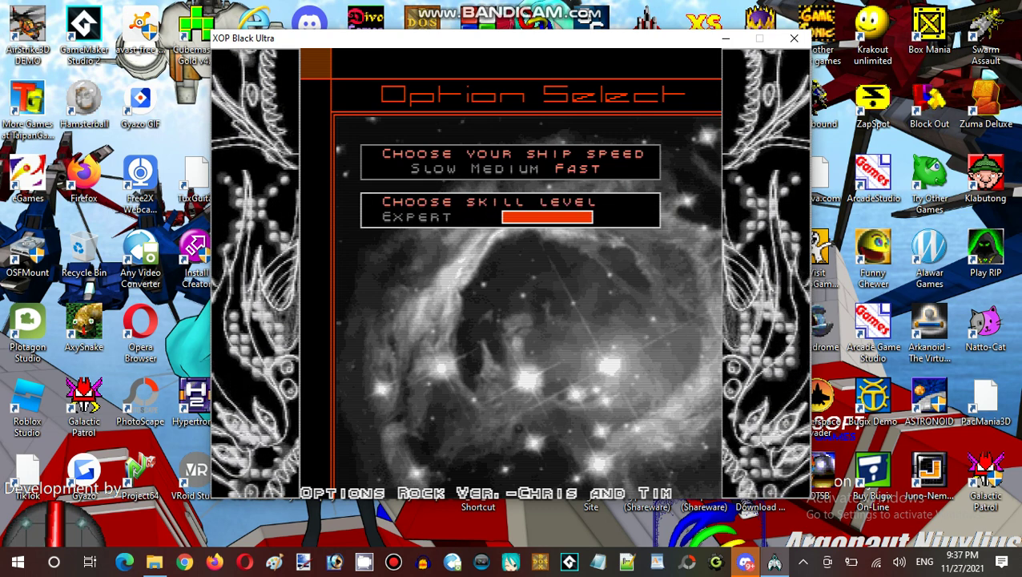
{"action": "key", "text": "Left"}
{"action": "key", "text": "Left"}
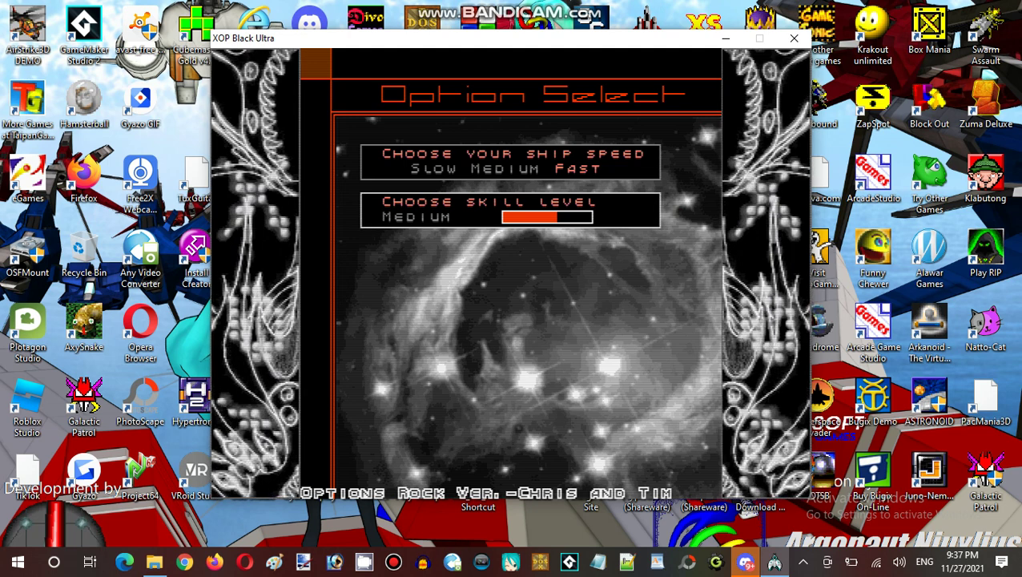
{"action": "key", "text": "Right"}
{"action": "key", "text": "Right"}
{"action": "key", "text": "Right"}
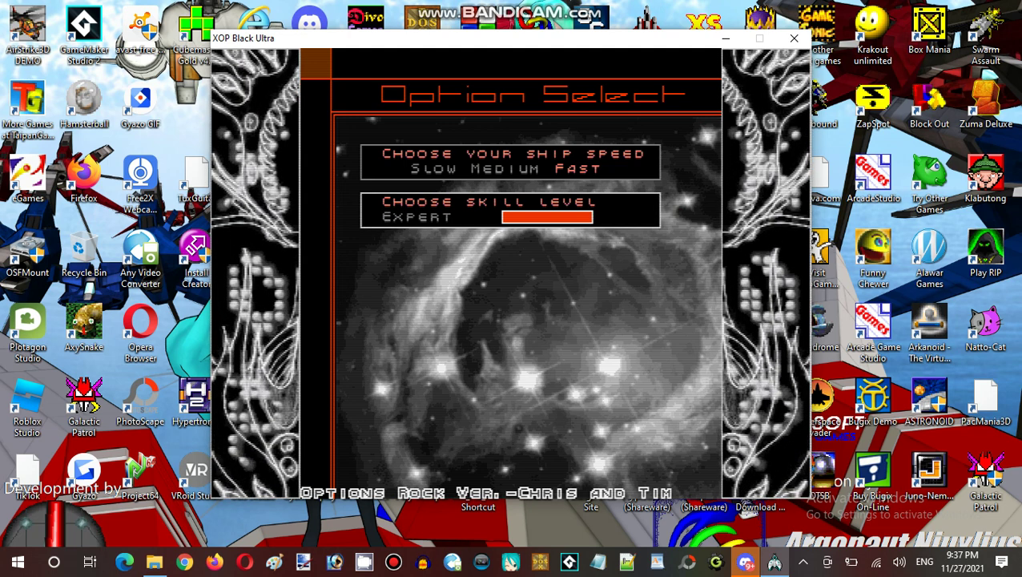
{"action": "key", "text": "Left"}
{"action": "key", "text": "Left"}
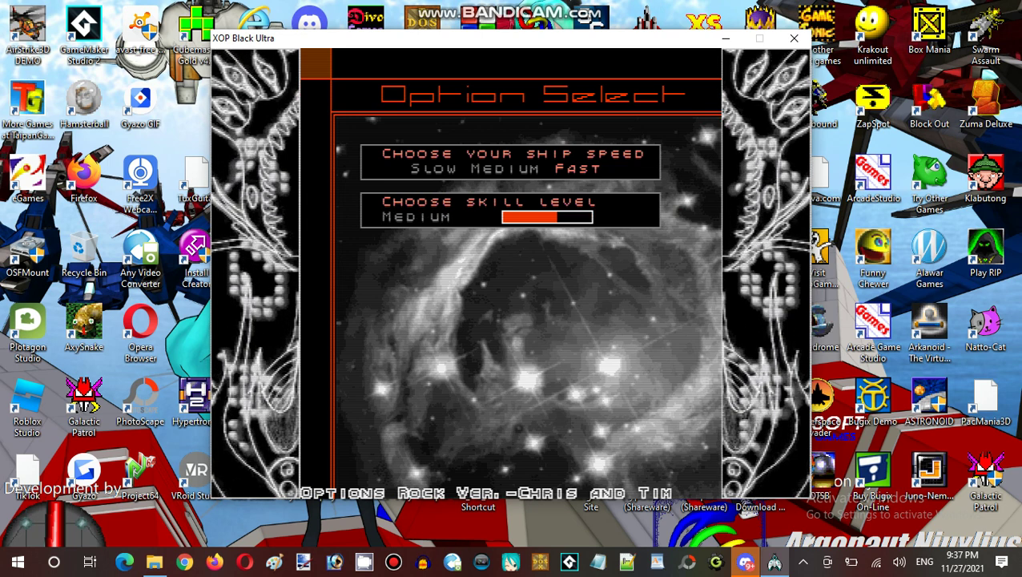
{"action": "key", "text": "Return"}
{"action": "key", "text": "Return"}
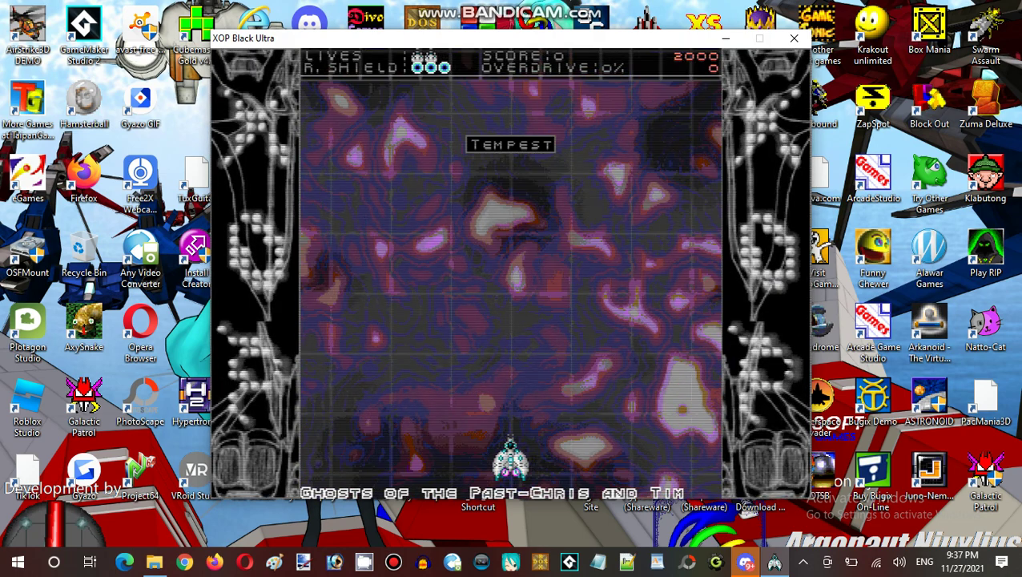
Step: Weave the ship up-right, then back down-left, shooting the opening enemy wave
{"action": "key", "text": "Right"}
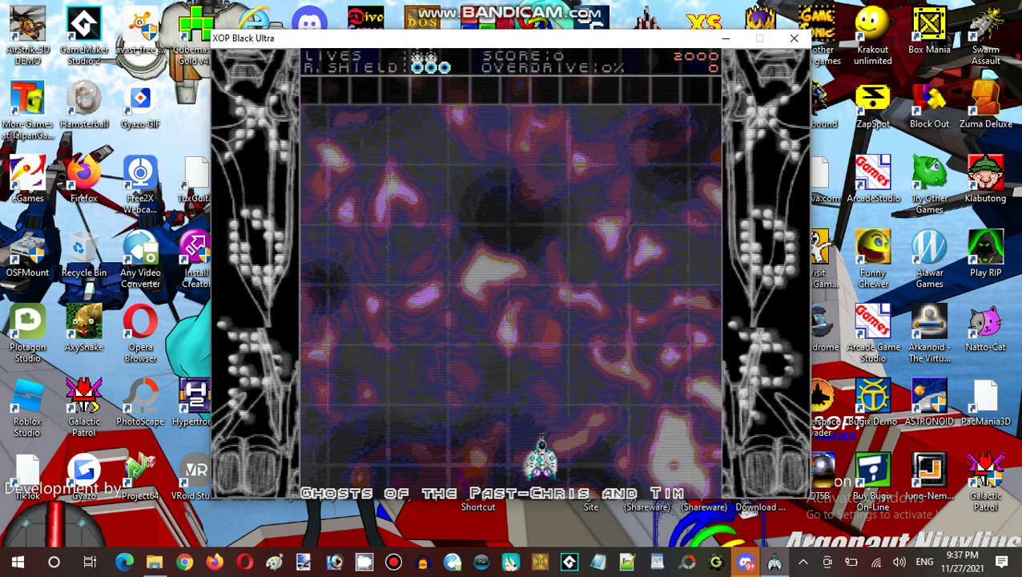
{"action": "key", "text": "Up"}
{"action": "key", "text": "Right"}
{"action": "key", "text": "Up"}
{"action": "key", "text": "Right"}
{"action": "key", "text": "Up"}
{"action": "key", "text": "Right"}
{"action": "key", "text": "Left"}
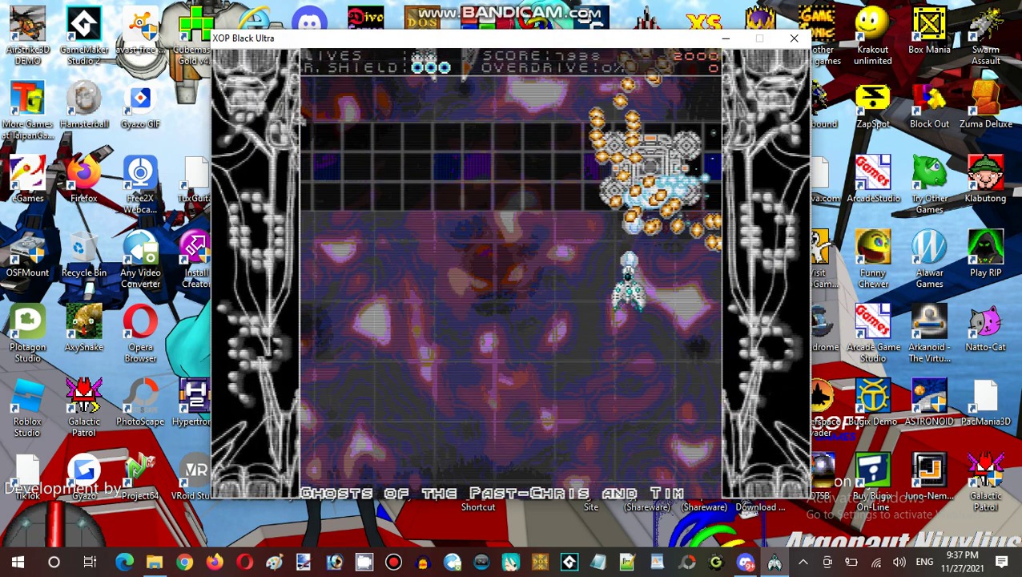
{"action": "key", "text": "Down"}
{"action": "key", "text": "Left"}
{"action": "key", "text": "Down"}
{"action": "key", "text": "Left"}
{"action": "key", "text": "Down"}
{"action": "key", "text": "Left"}
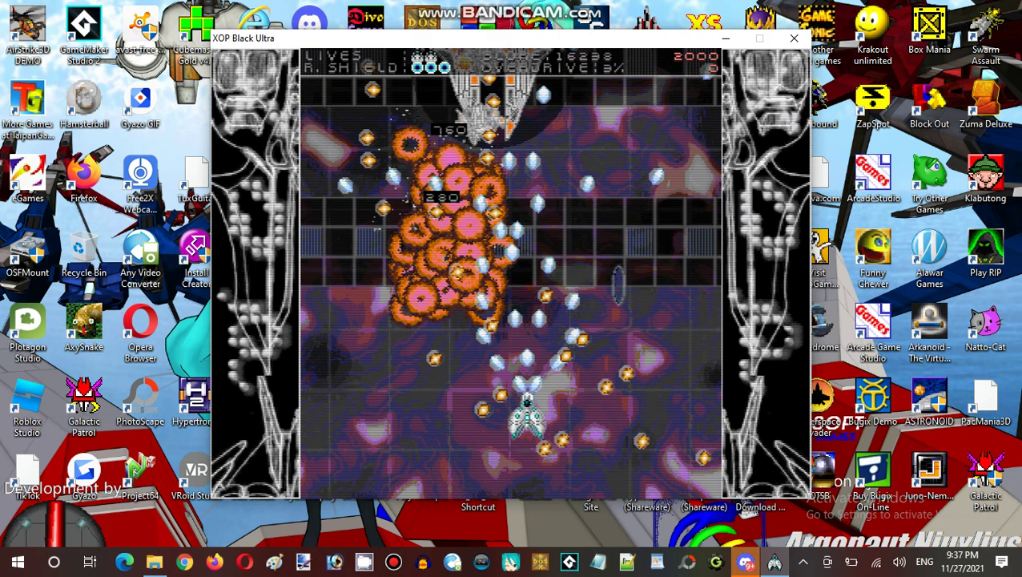
Step: Fight the first boss while sidestepping its fire, then destroy the turret
{"action": "key", "text": "Up"}
{"action": "key", "text": "Up"}
{"action": "key", "text": "Left"}
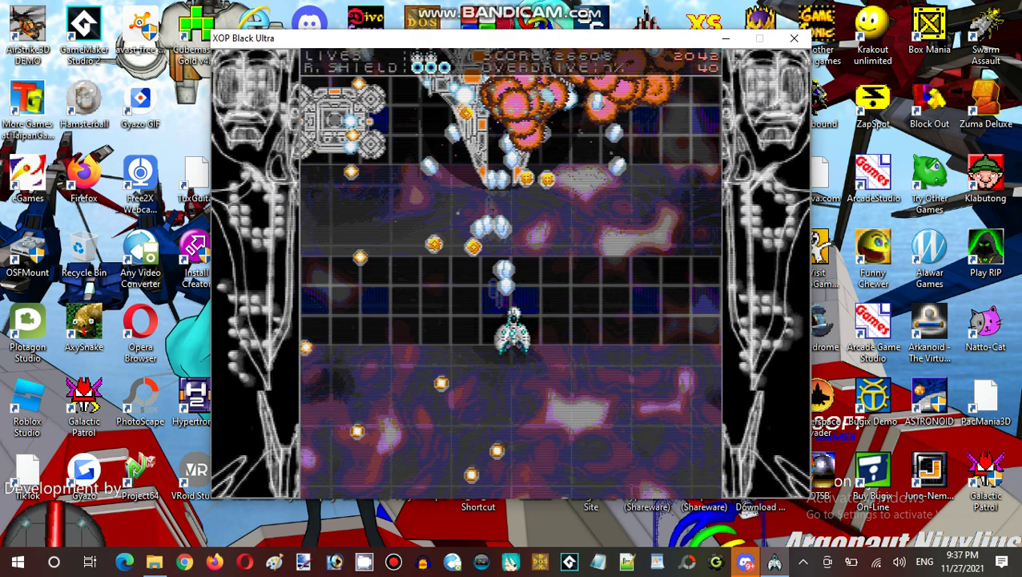
{"action": "key", "text": "Left"}
{"action": "key", "text": "Right"}
{"action": "key", "text": "Right"}
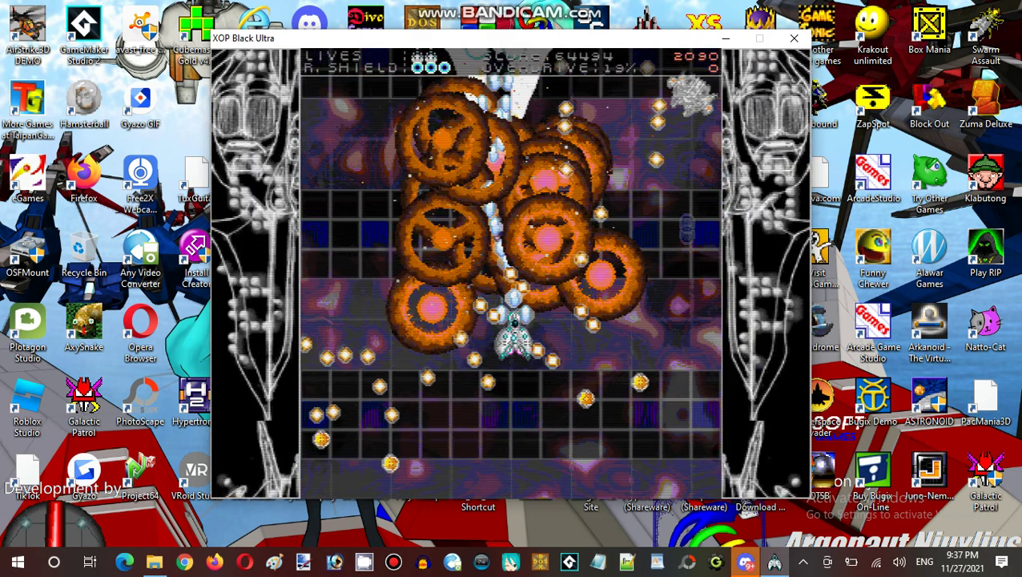
{"action": "key", "text": "Up"}
{"action": "key", "text": "Left"}
{"action": "key", "text": "Right"}
{"action": "key", "text": "Down"}
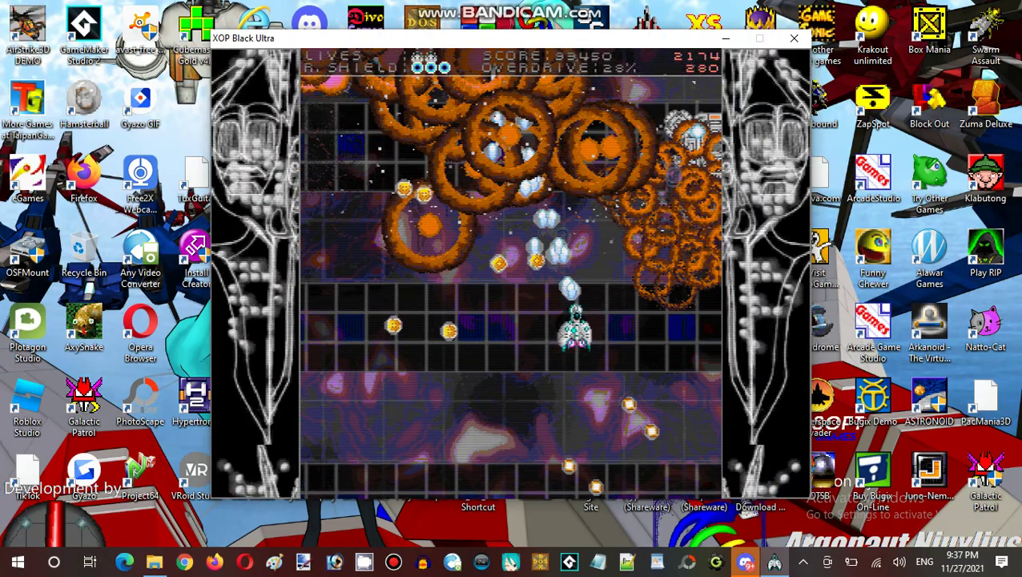
{"action": "key", "text": "Right"}
{"action": "key", "text": "Up"}
{"action": "key", "text": "Left"}
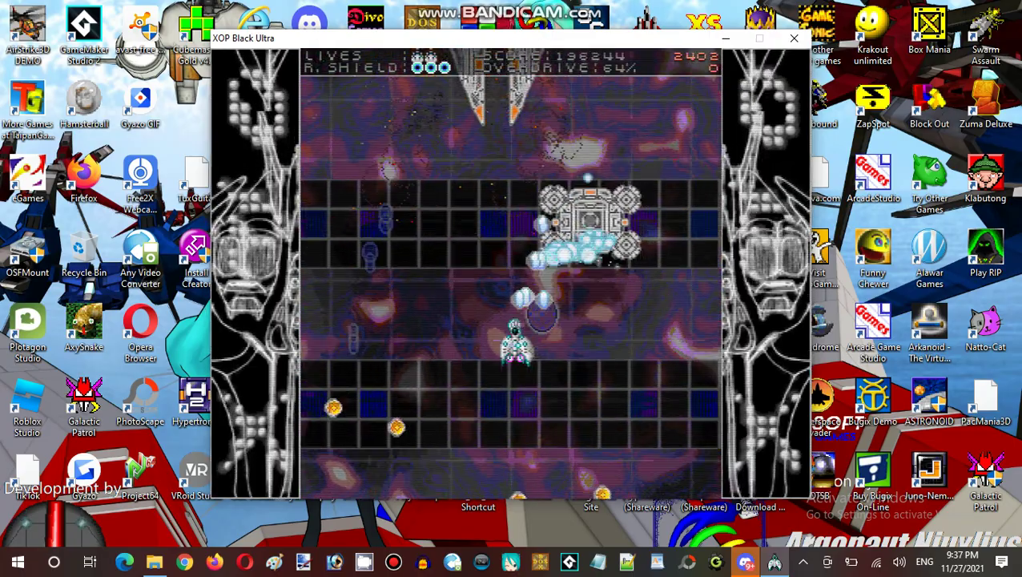
{"action": "key", "text": "Left"}
{"action": "key", "text": "Down"}
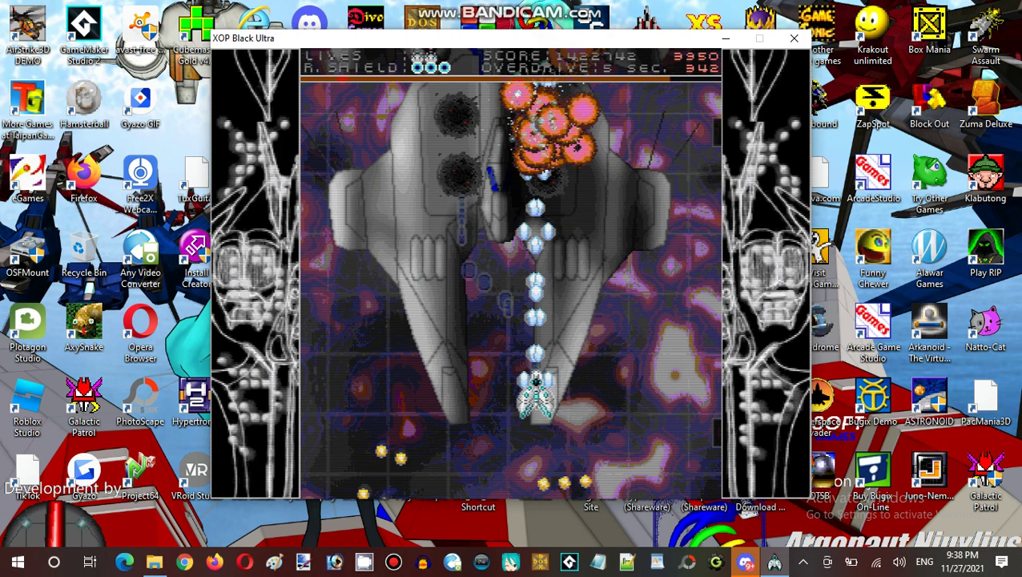
Step: Dip, rise and nudge right while firing on the large grey warship
{"action": "key", "text": "Down"}
{"action": "key", "text": "Up"}
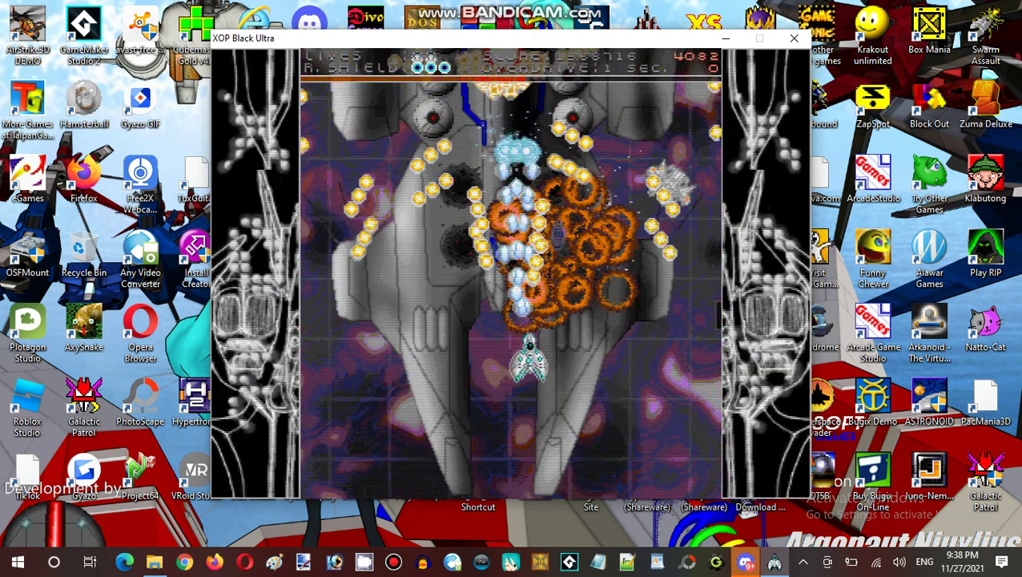
{"action": "key", "text": "Right"}
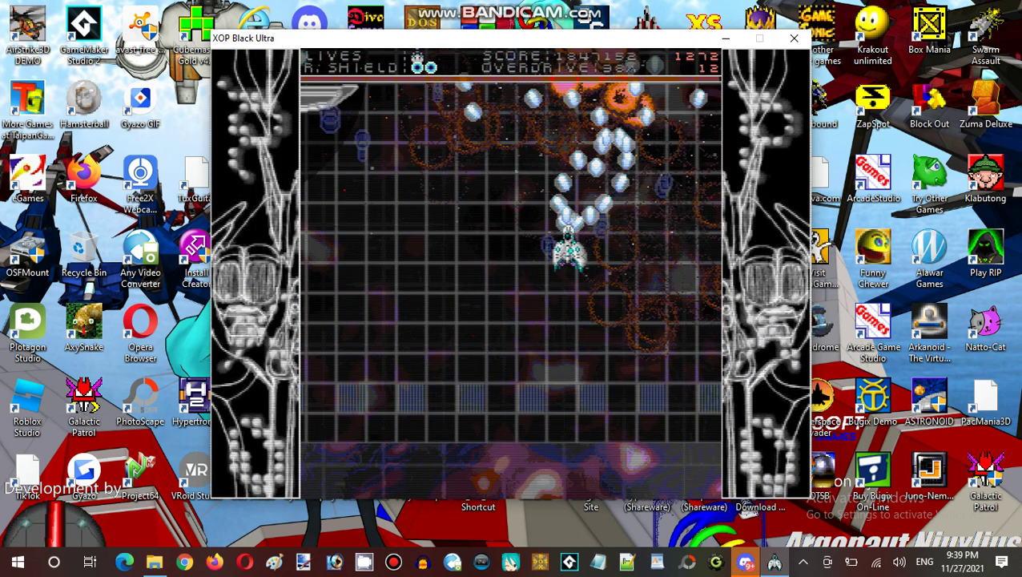
Step: Shoot the arriving large enemy ship, dropping down-left to dodge its bullet spread
{"action": "key", "text": "Left"}
{"action": "key", "text": "Down"}
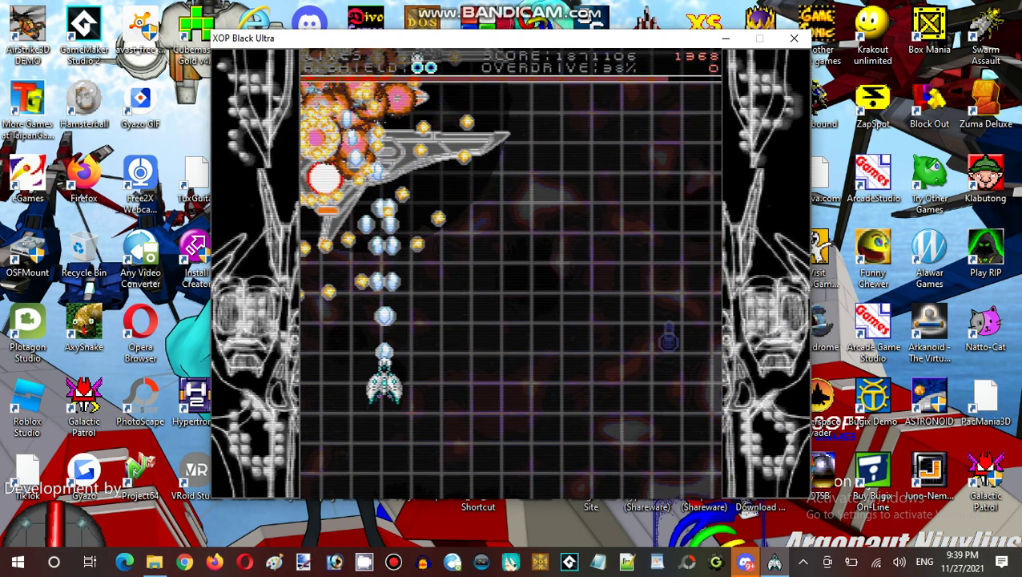
{"action": "key", "text": "Down"}
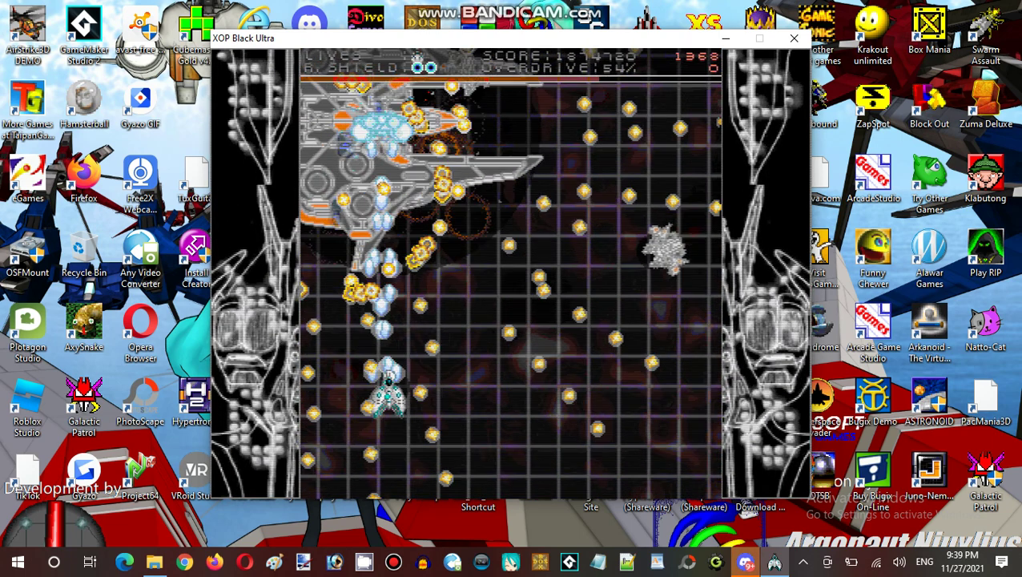
{"action": "key", "text": "Right"}
{"action": "key", "text": "Down"}
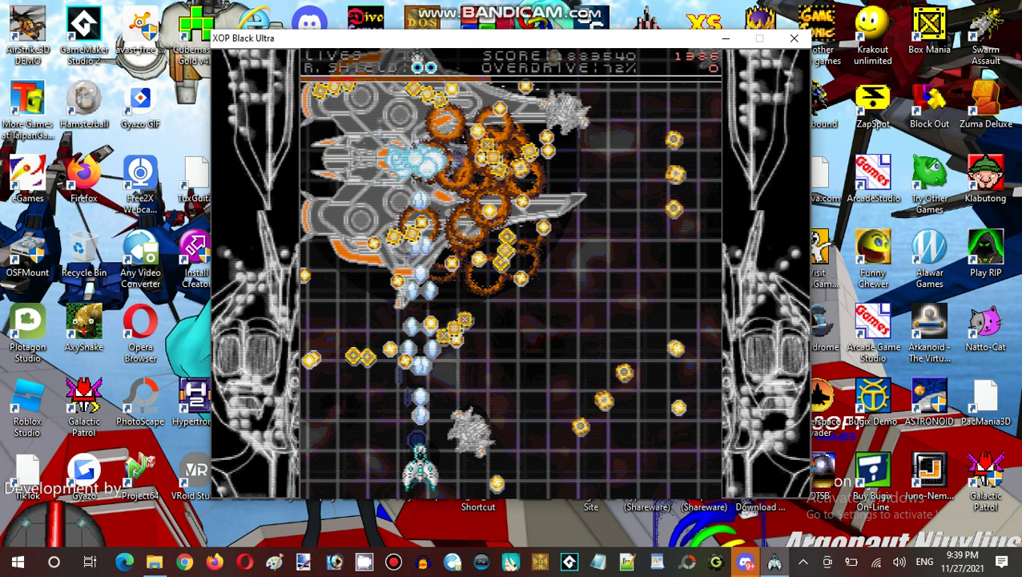
{"action": "key", "text": "Up"}
{"action": "key", "text": "Right"}
{"action": "key", "text": "Down"}
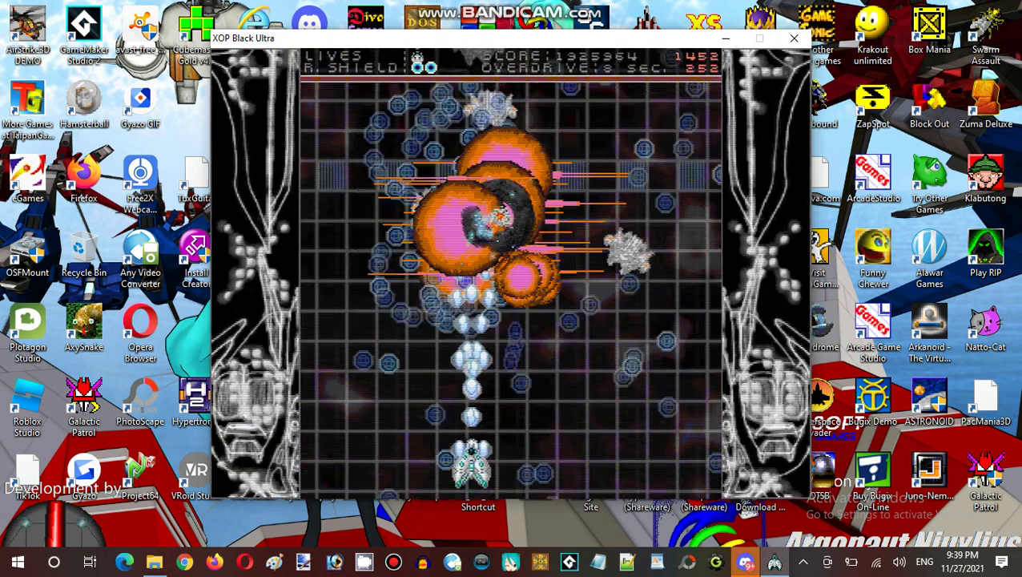
Step: Finish off the large enemy and shoot down the enemies that follow
{"action": "key", "text": "Up"}
{"action": "key", "text": "Right"}
{"action": "key", "text": "Up"}
{"action": "key", "text": "Left"}
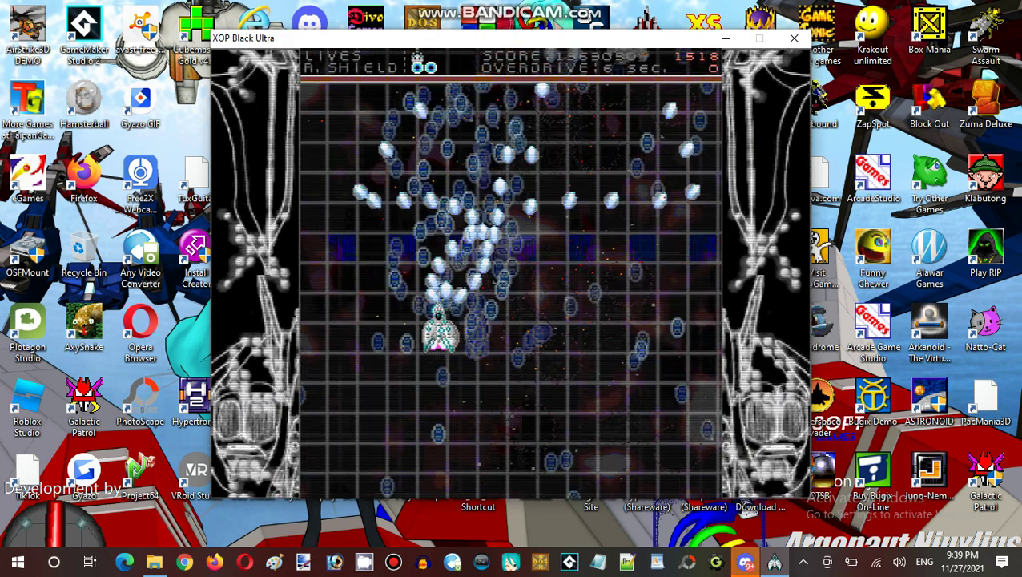
{"action": "key", "text": "Right"}
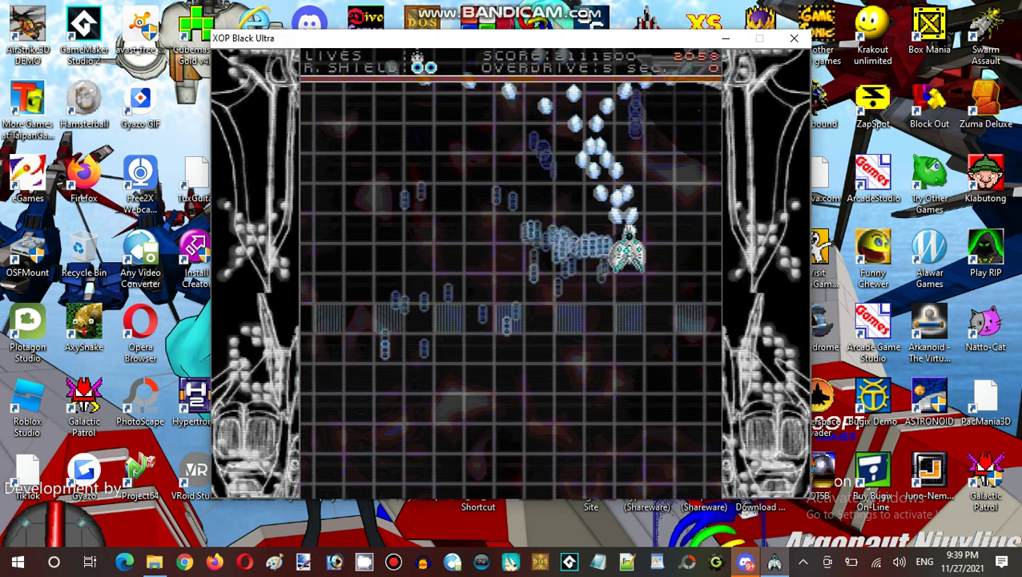
{"action": "key", "text": "Right"}
{"action": "key", "text": "Left"}
{"action": "key", "text": "Down"}
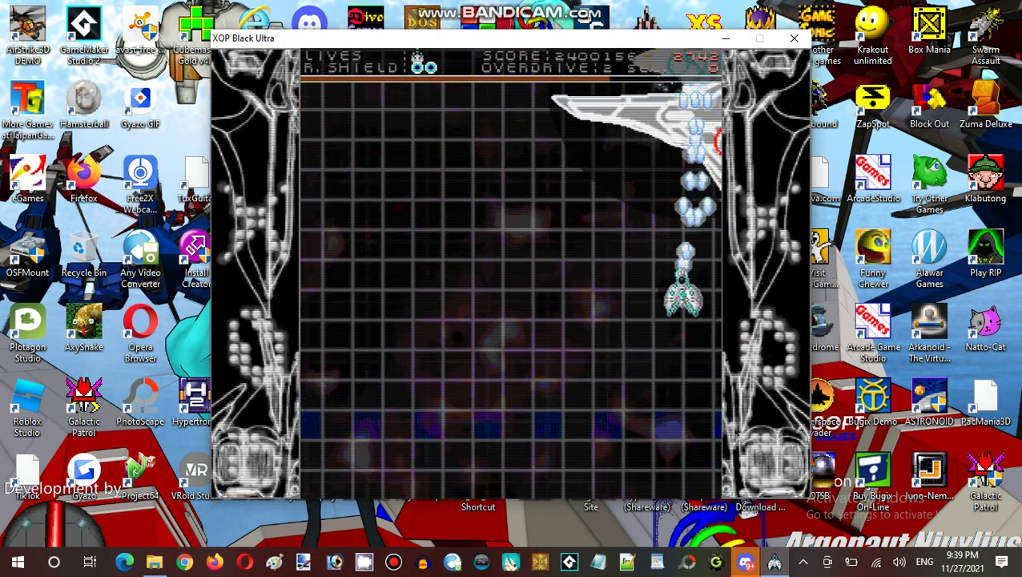
{"action": "key", "text": "Down"}
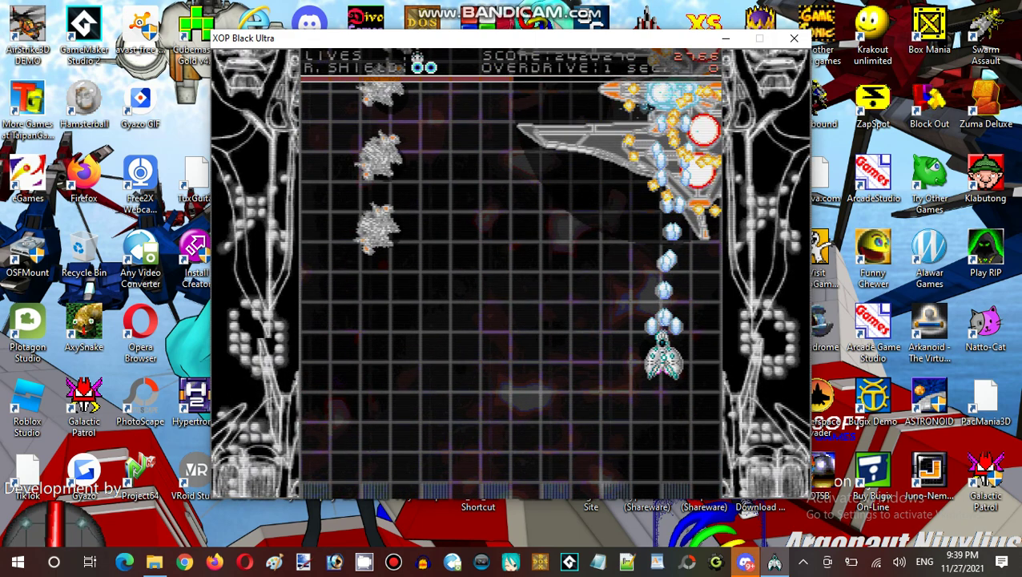
Step: Back away as the boss descends, weaving near the bottom to dodge shots
{"action": "key", "text": "Left"}
{"action": "key", "text": "Down"}
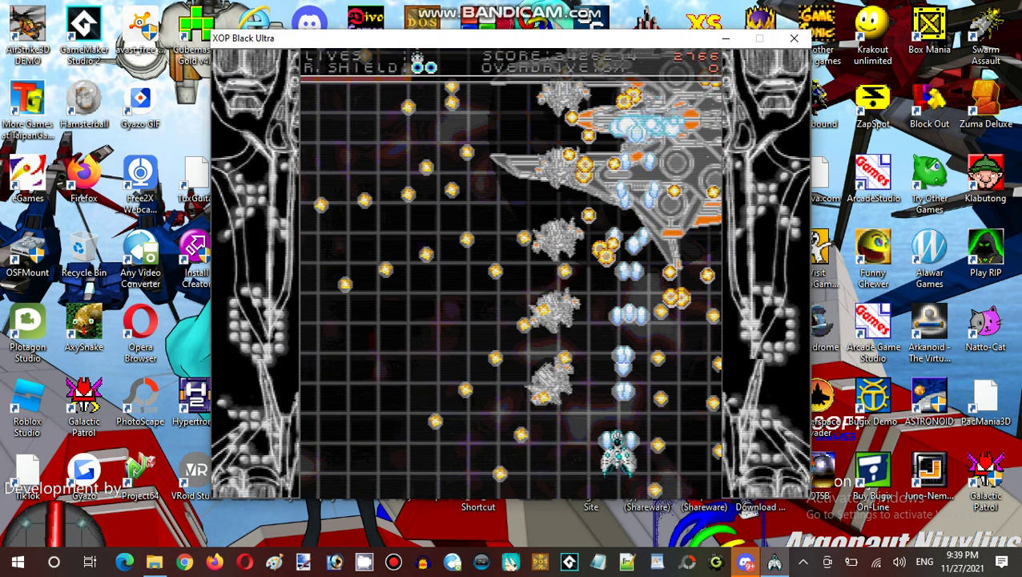
{"action": "key", "text": "Up"}
{"action": "key", "text": "Left"}
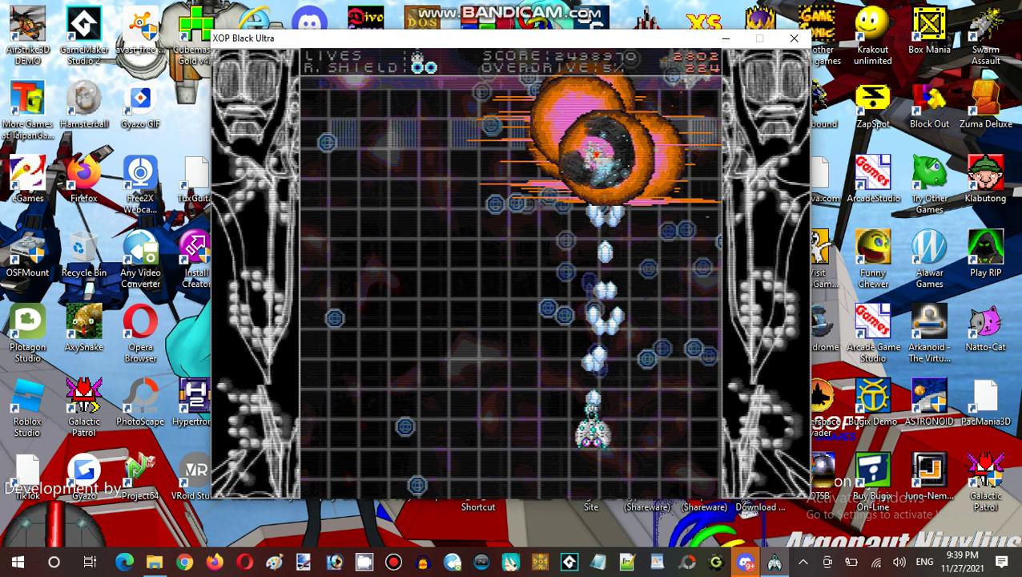
{"action": "key", "text": "Up"}
{"action": "key", "text": "Left"}
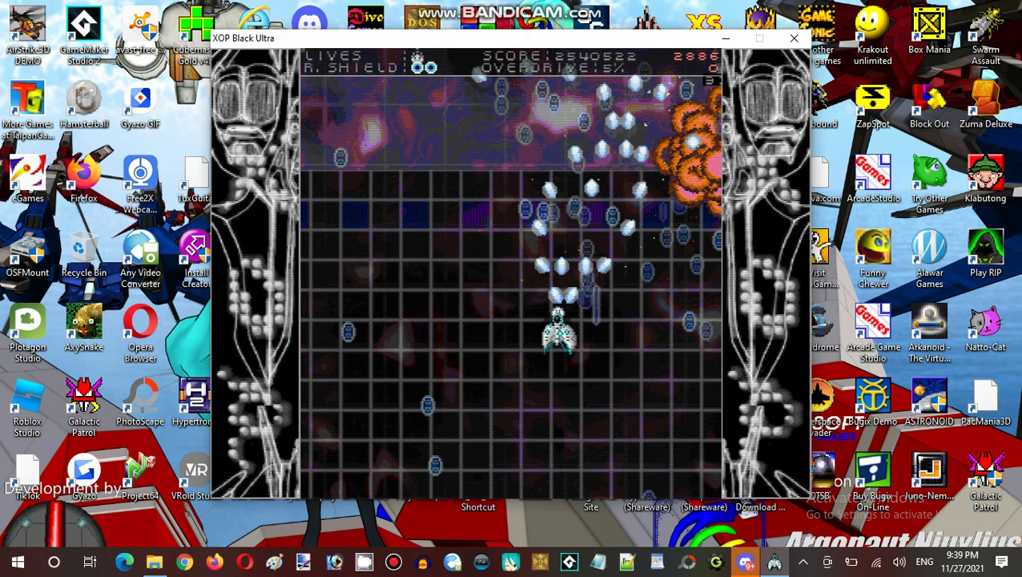
{"action": "key", "text": "Left"}
{"action": "key", "text": "Right"}
{"action": "key", "text": "Down"}
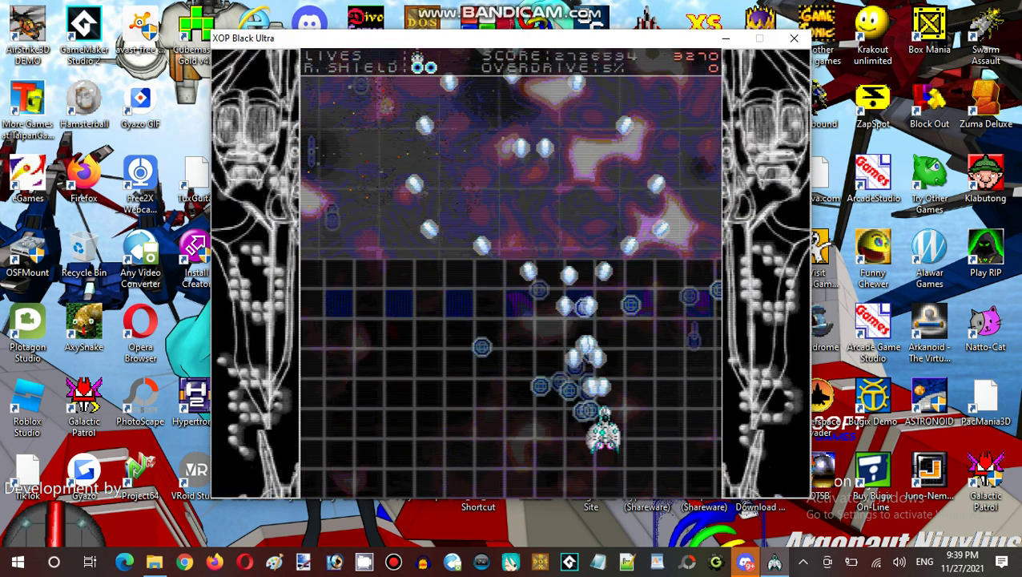
{"action": "key", "text": "Up"}
{"action": "key", "text": "Left"}
{"action": "key", "text": "Down"}
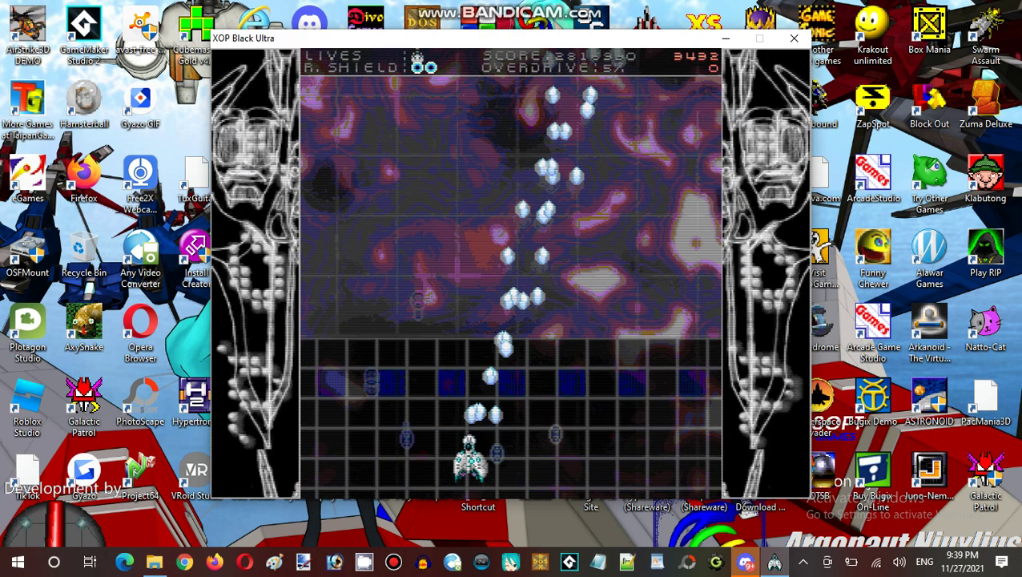
{"action": "key", "text": "Right"}
{"action": "key", "text": "Down"}
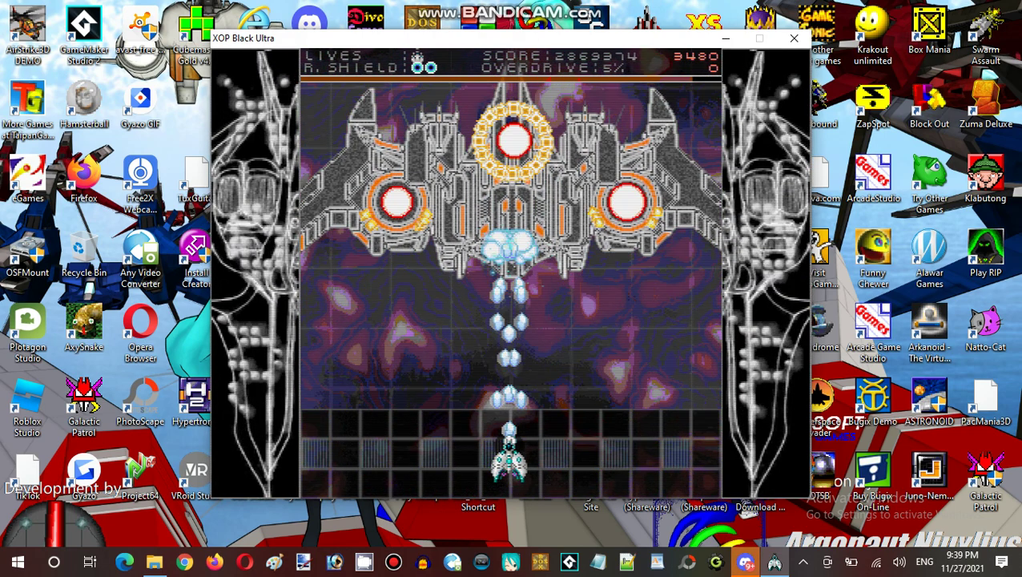
Step: Press in on the orange-grey boss under overdrive, dodging its orange bullet spreads
{"action": "key", "text": "Right"}
{"action": "key", "text": "Up"}
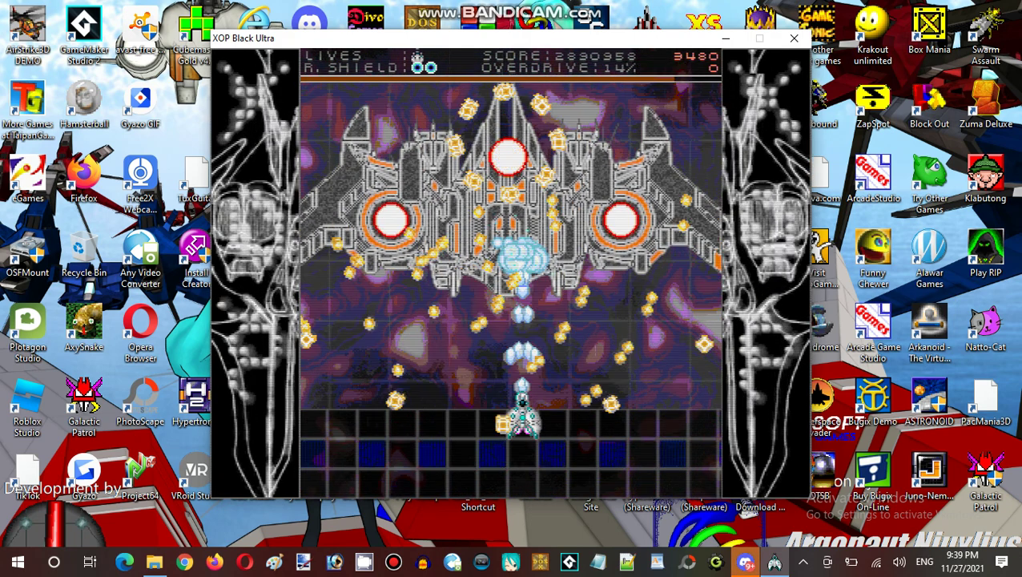
{"action": "key", "text": "Left"}
{"action": "key", "text": "Left"}
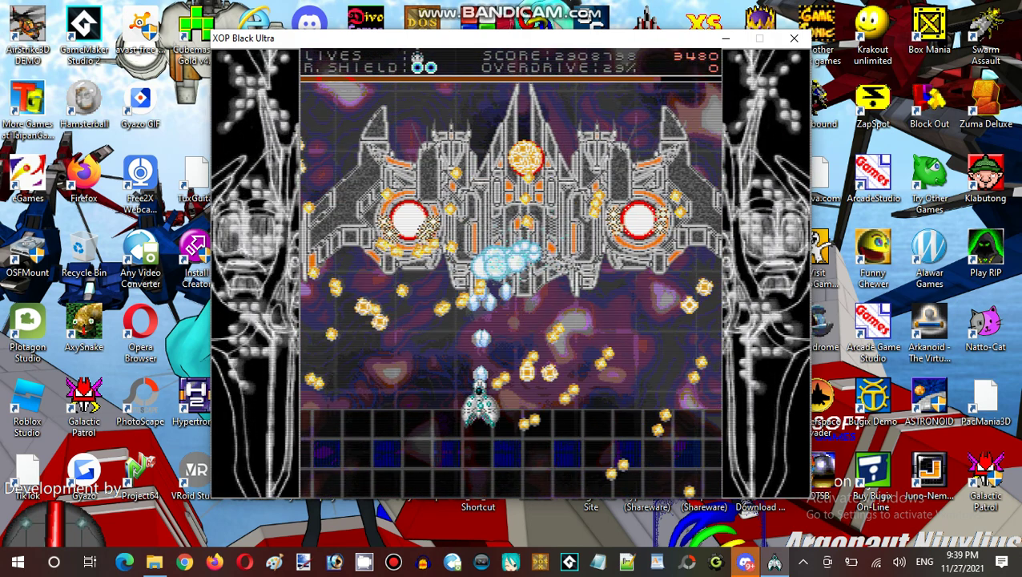
{"action": "key", "text": "Right"}
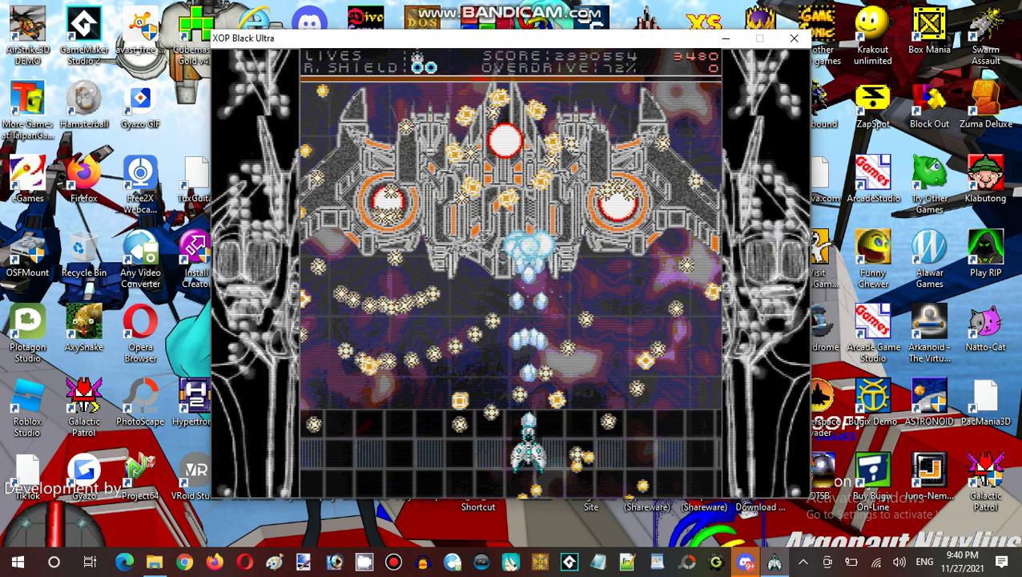
{"action": "key", "text": "Right"}
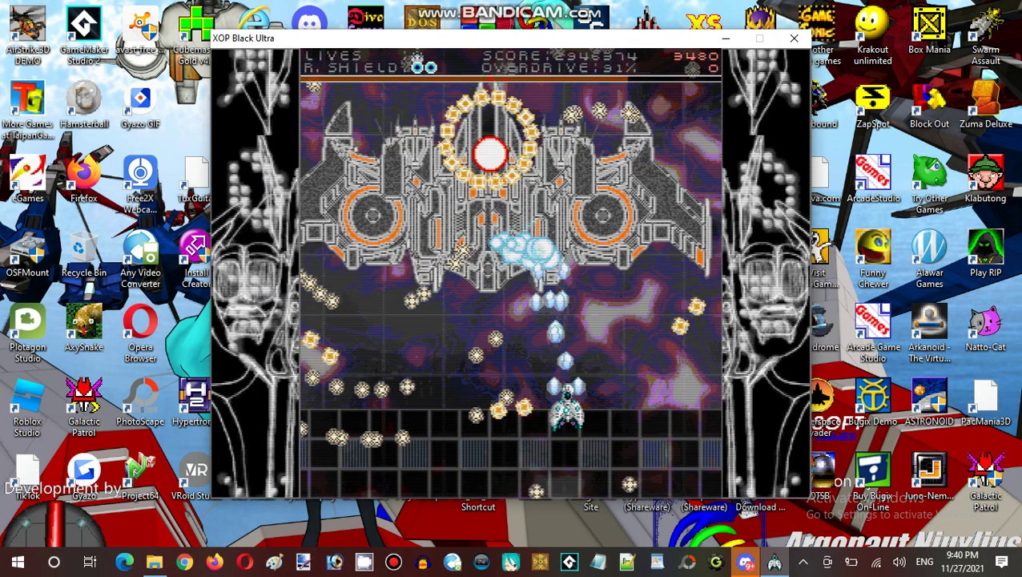
{"action": "key", "text": "Left"}
{"action": "key", "text": "Up"}
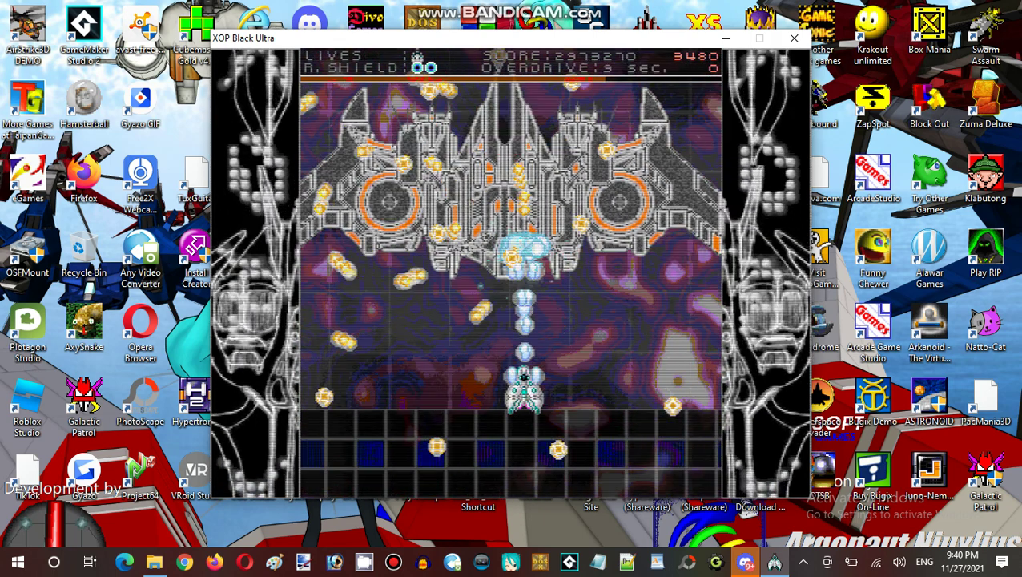
{"action": "key", "text": "Left"}
{"action": "key", "text": "Right"}
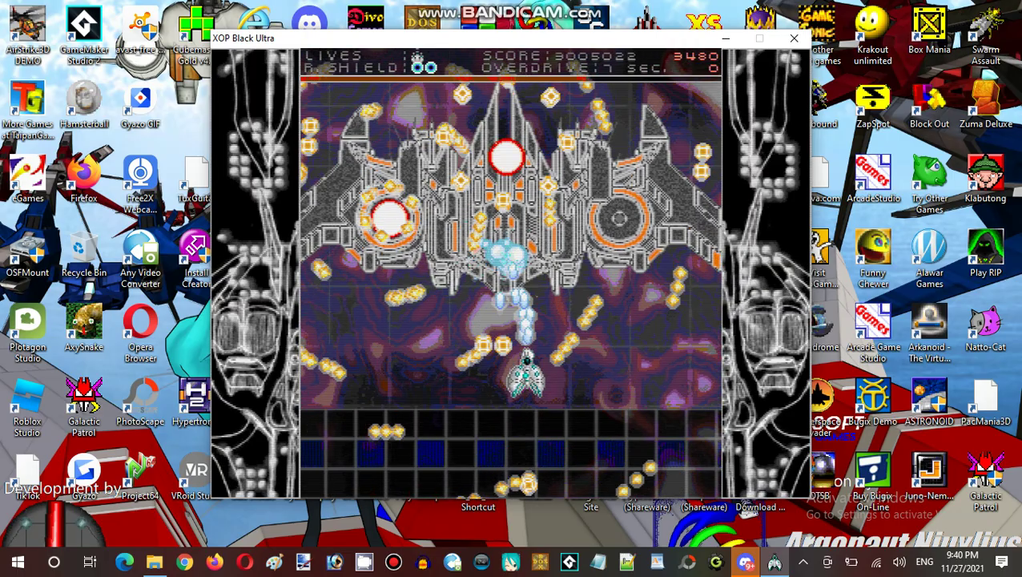
{"action": "key", "text": "Down"}
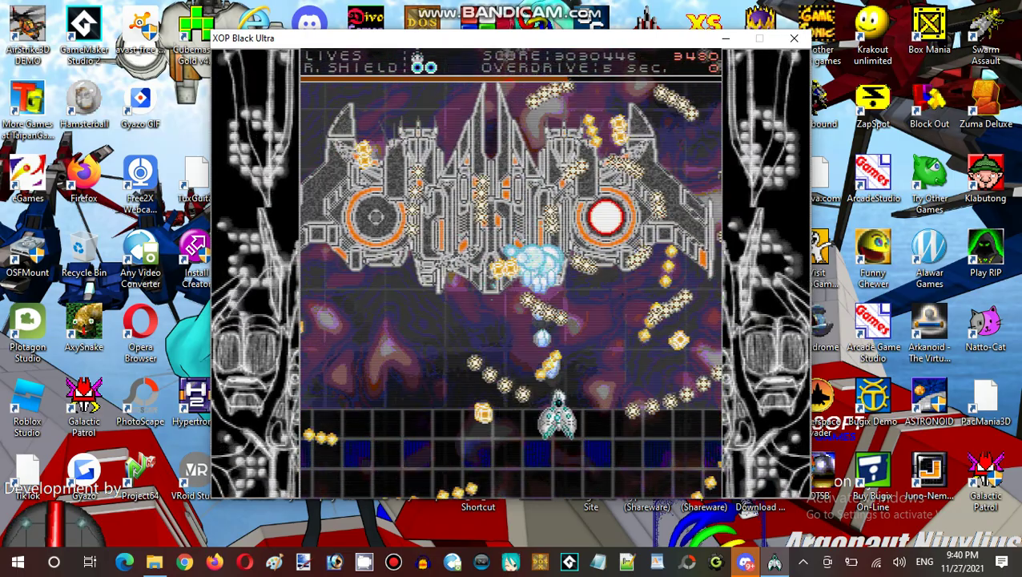
{"action": "key", "text": "Left"}
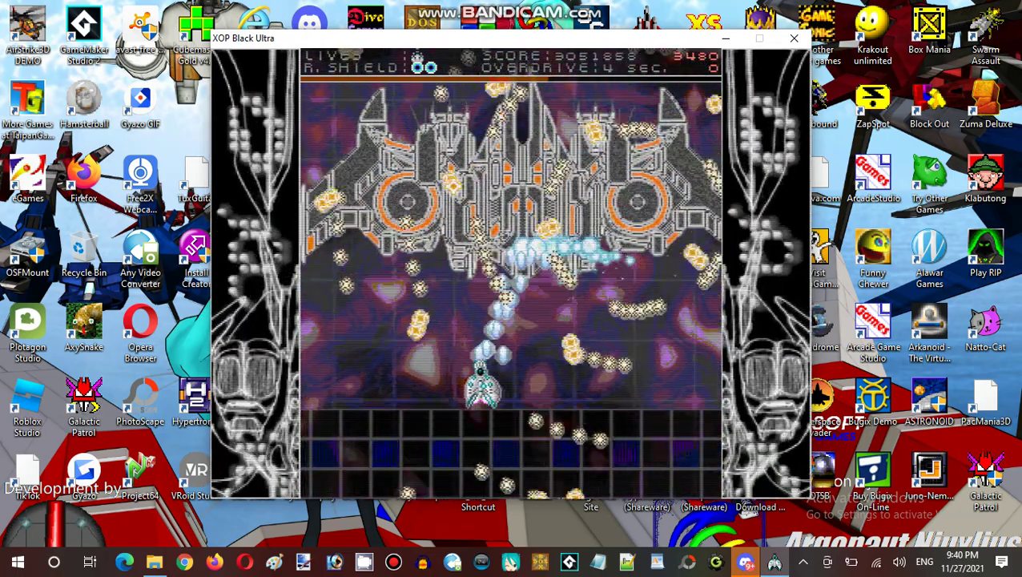
{"action": "key", "text": "Right"}
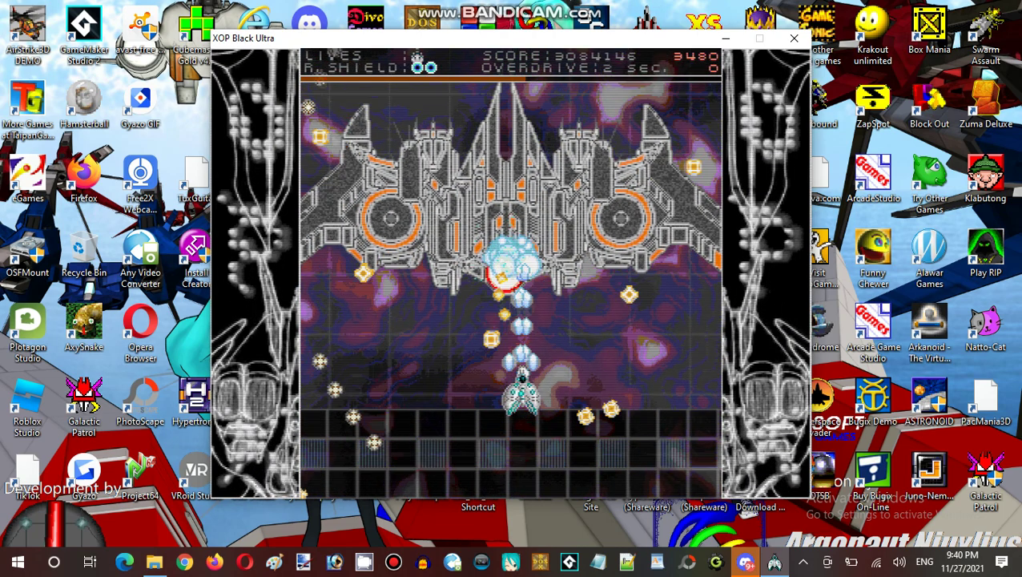
{"action": "key", "text": "Down"}
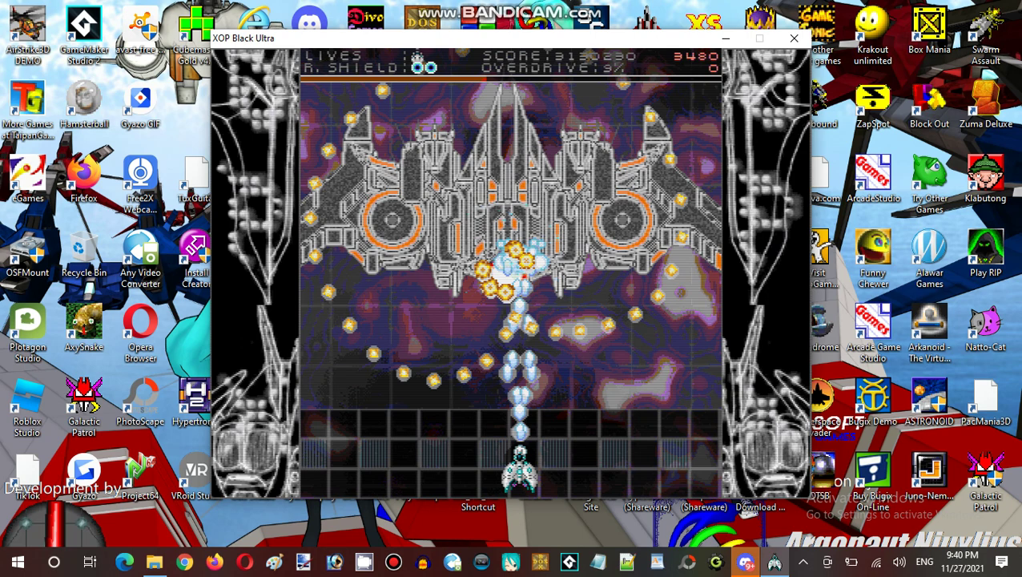
Step: Weave through the final bullet waves, firing until the boss explodes
{"action": "key", "text": "Left"}
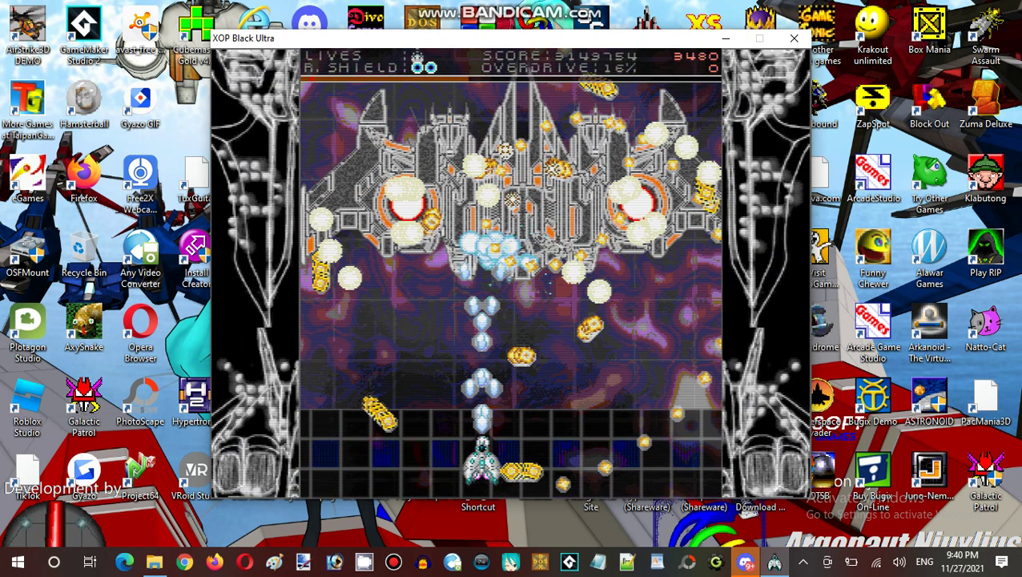
{"action": "key", "text": "Up"}
{"action": "key", "text": "Down"}
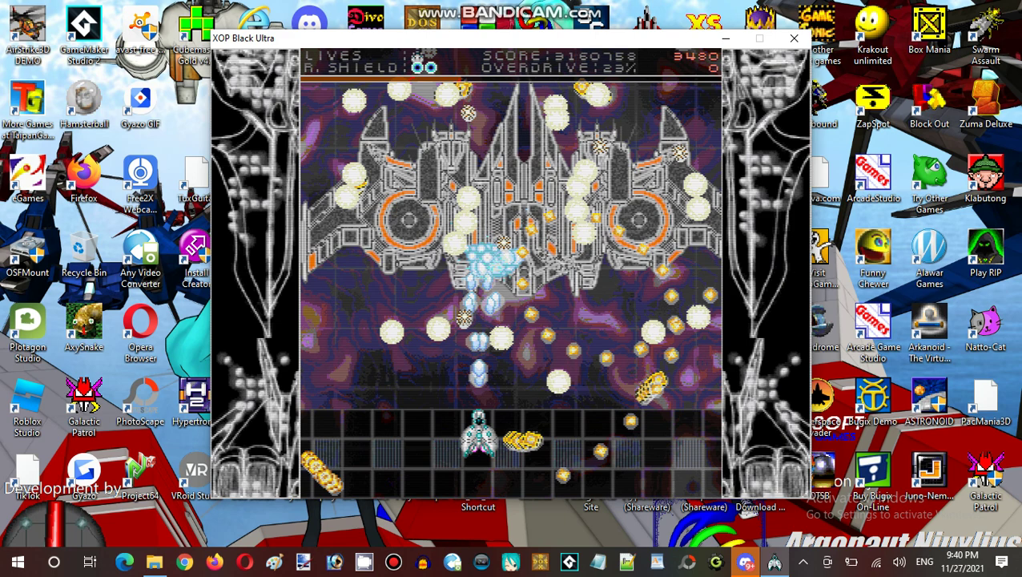
{"action": "key", "text": "Right"}
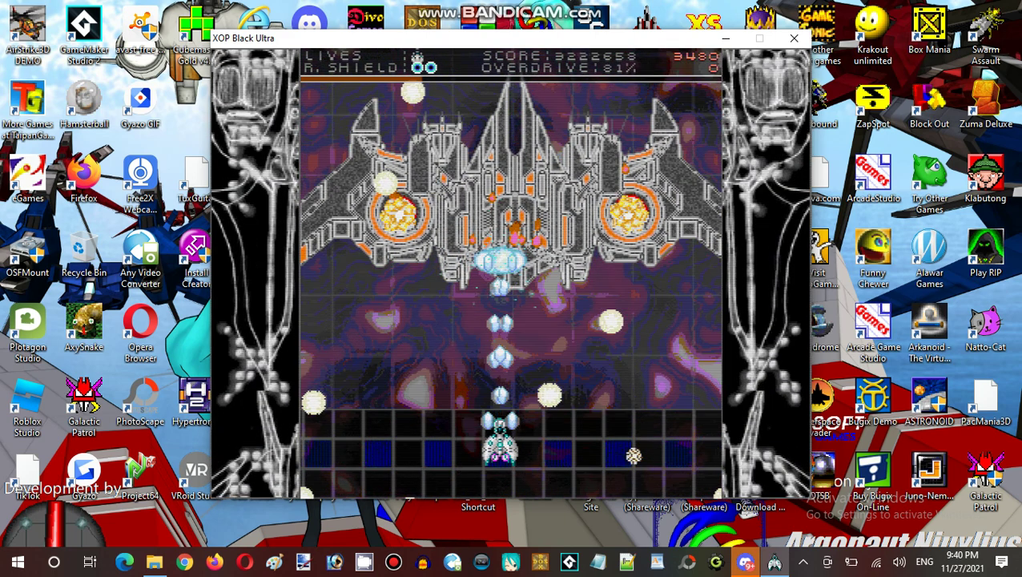
{"action": "key", "text": "Up"}
{"action": "key", "text": "Left"}
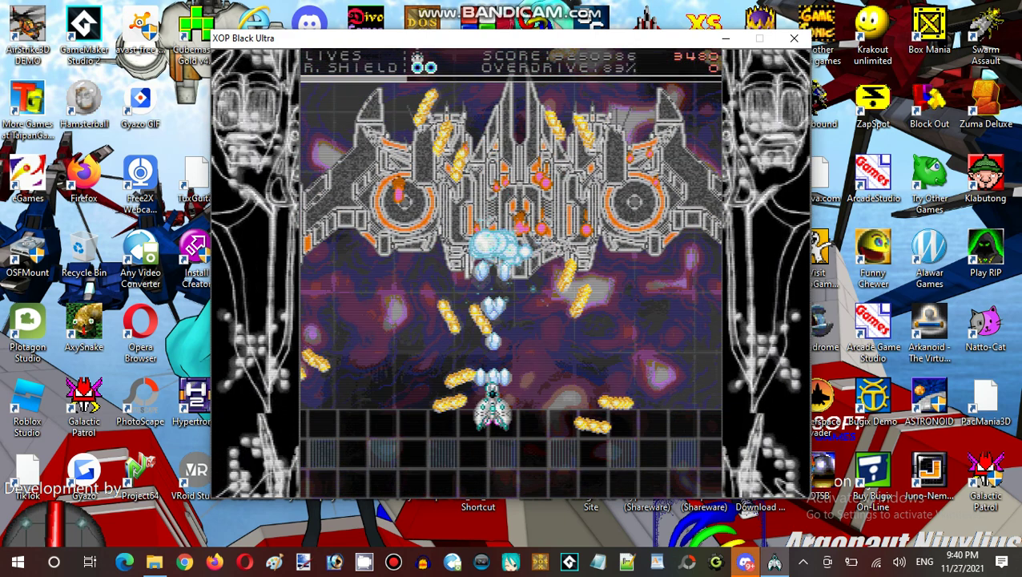
{"action": "key", "text": "Right"}
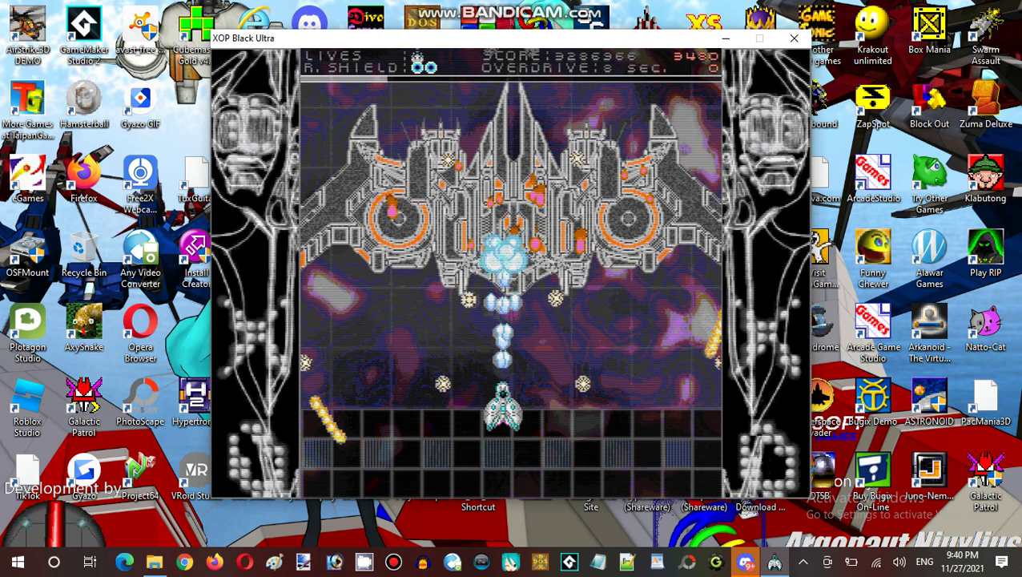
{"action": "key", "text": "Right"}
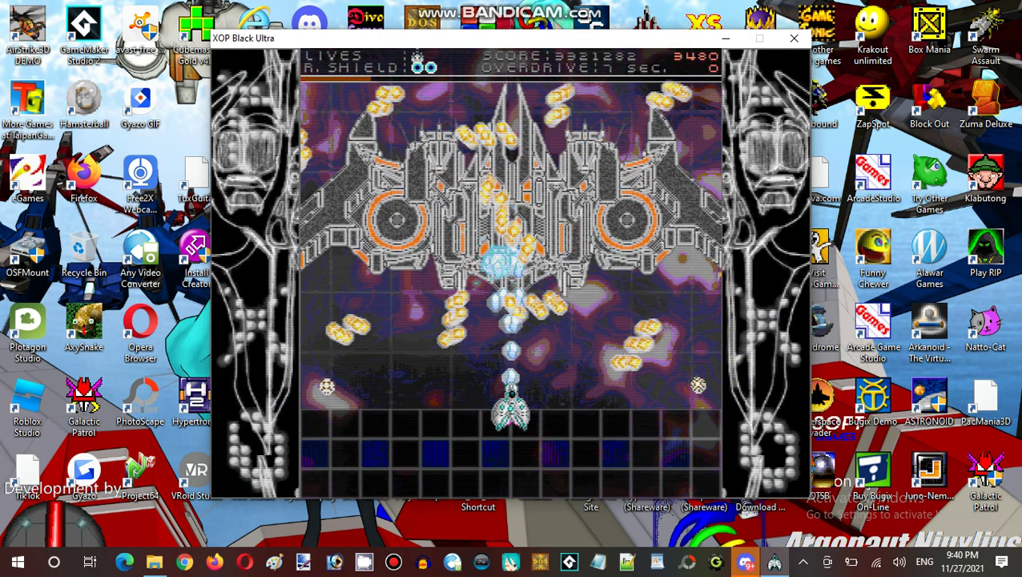
{"action": "key", "text": "Up"}
{"action": "key", "text": "Right"}
{"action": "key", "text": "Left"}
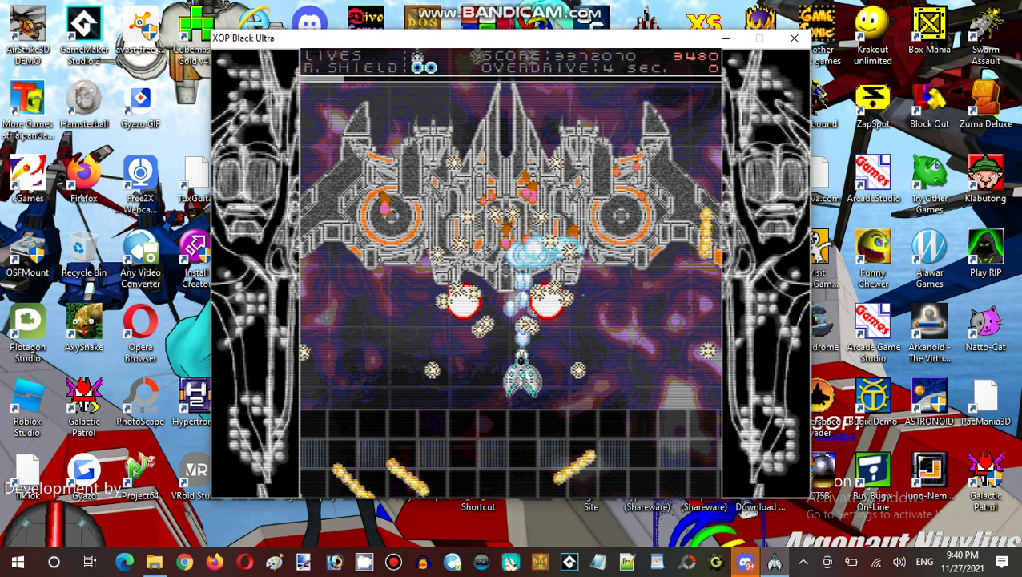
{"action": "key", "text": "Down"}
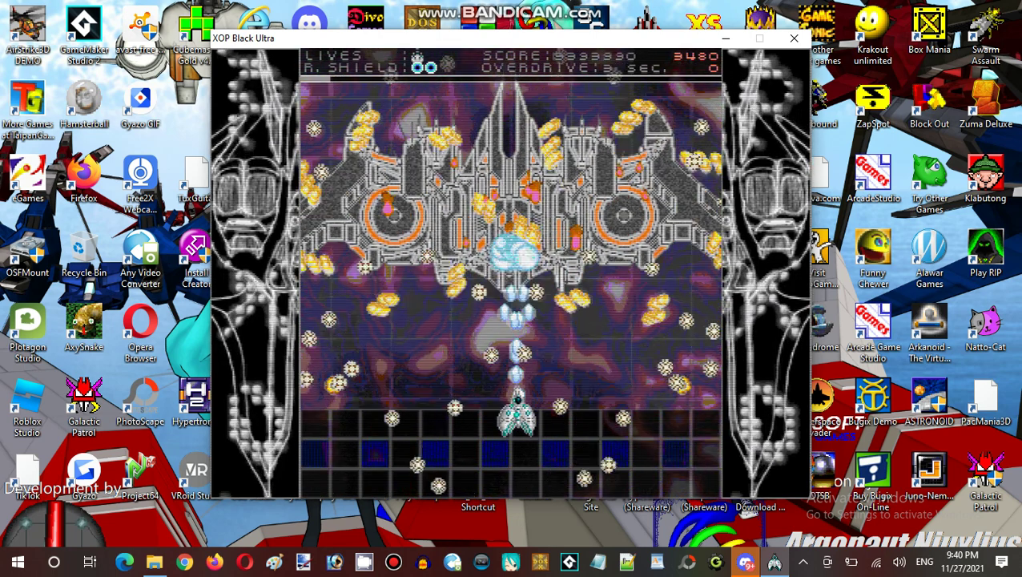
{"action": "key", "text": "Left"}
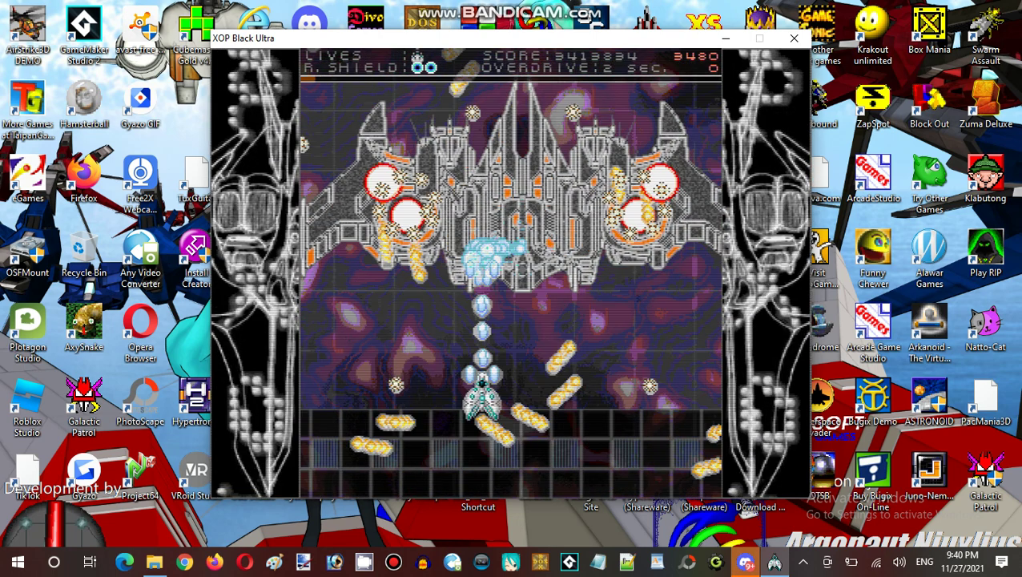
{"action": "key", "text": "Right"}
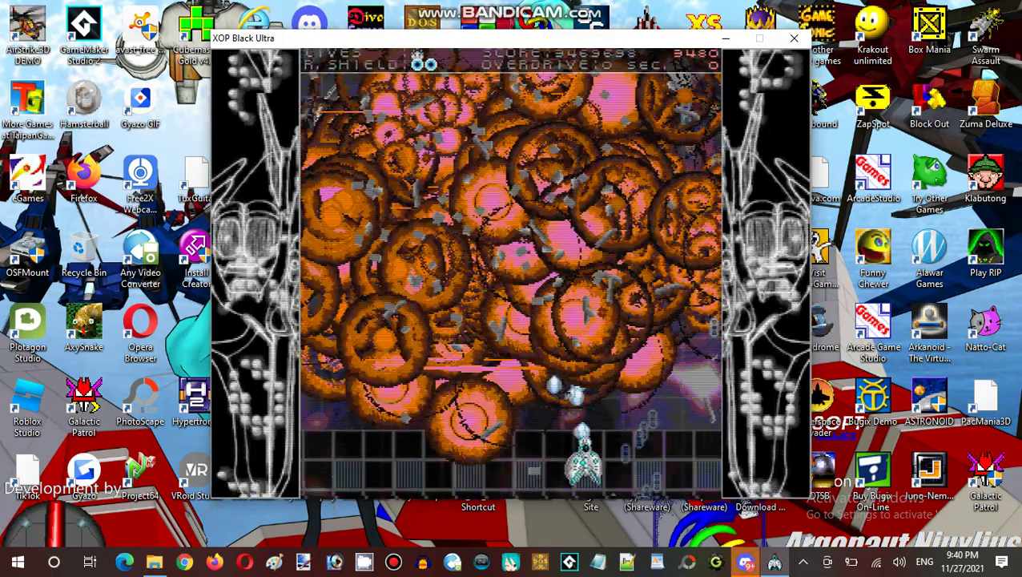
Step: Advance up-left through the exploding boss's fireballs
{"action": "key", "text": "Up"}
{"action": "key", "text": "Up"}
{"action": "key", "text": "Left"}
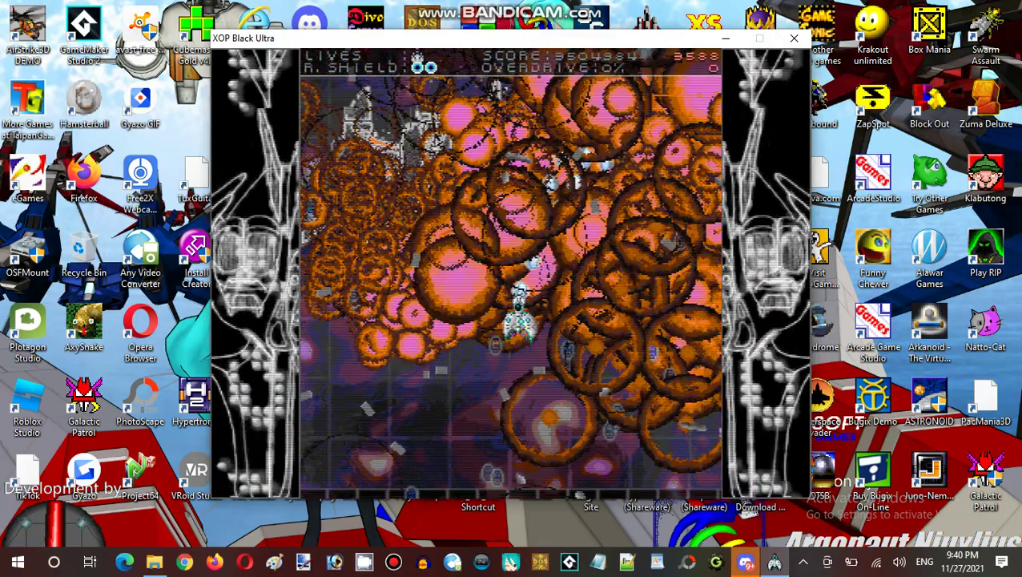
{"action": "key", "text": "Up"}
{"action": "key", "text": "Down"}
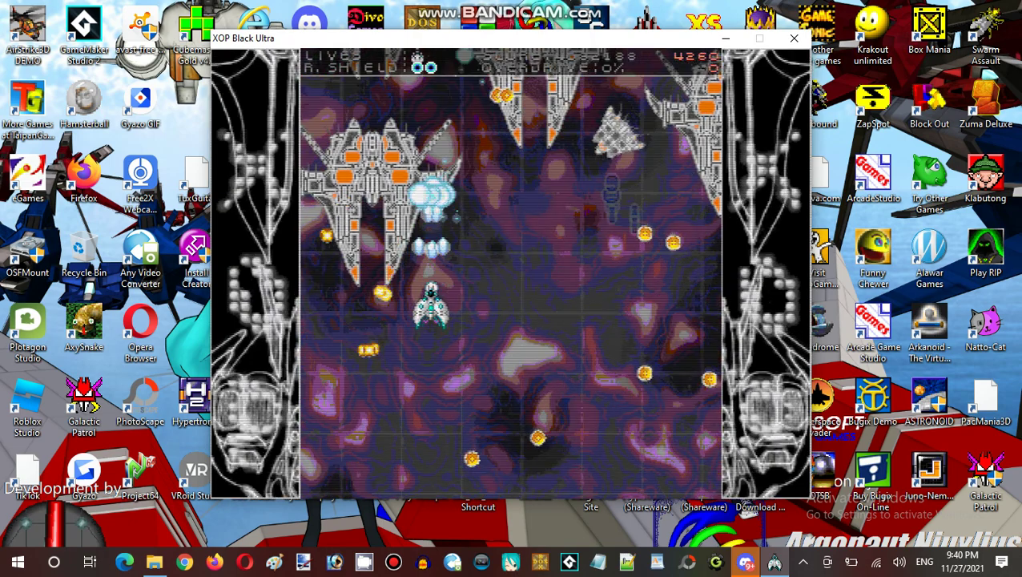
Step: Dodge fire from the new grey warships while weaving beneath them
{"action": "key", "text": "Down"}
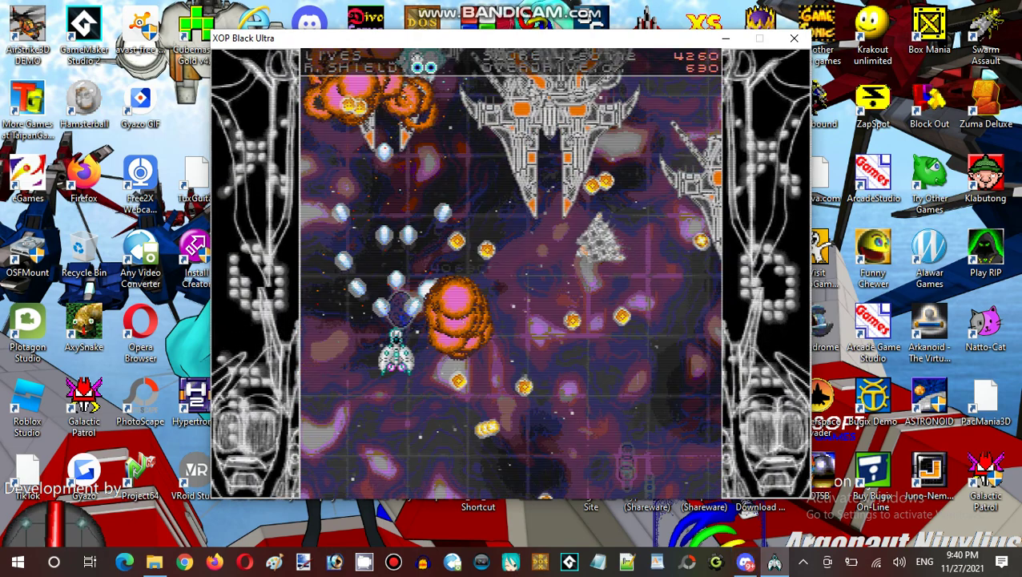
{"action": "key", "text": "Right"}
{"action": "key", "text": "Right"}
{"action": "key", "text": "Right"}
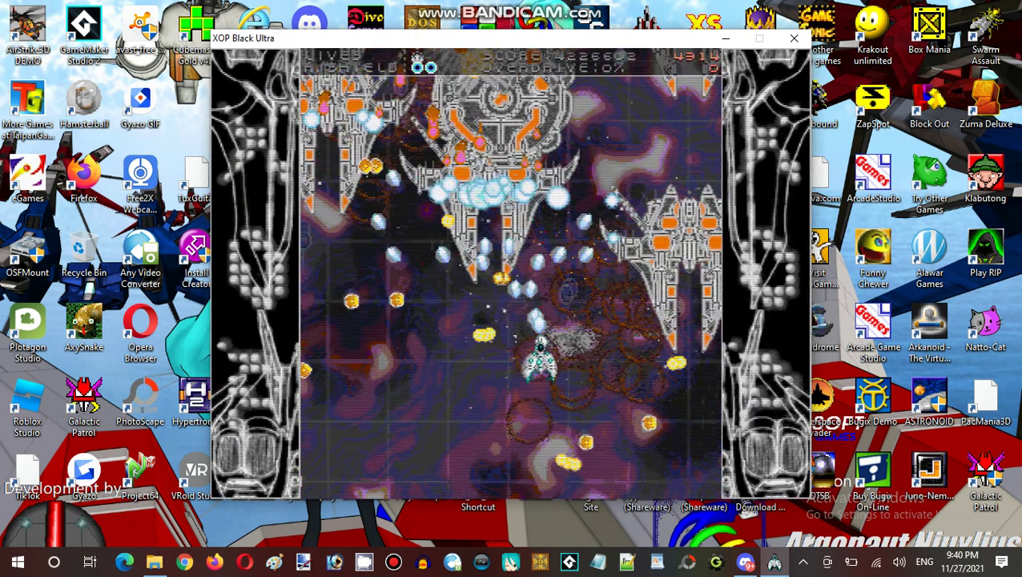
{"action": "key", "text": "Right"}
{"action": "key", "text": "Down"}
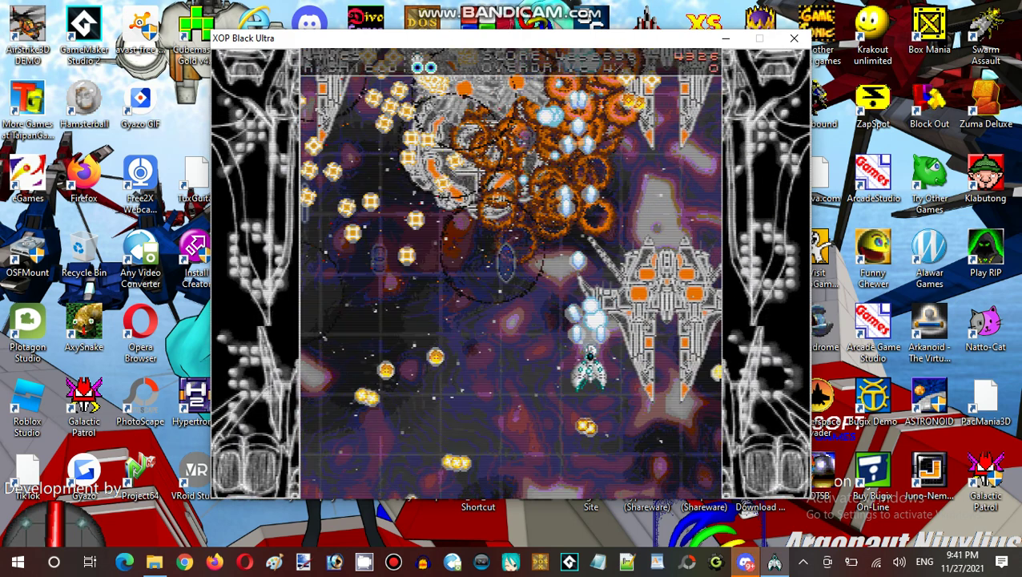
{"action": "key", "text": "Left"}
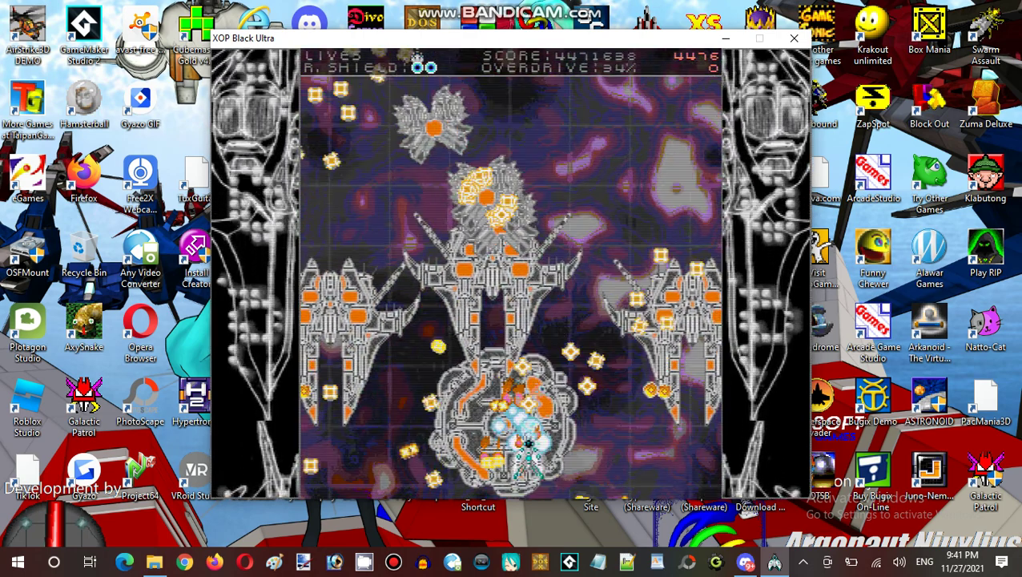
{"action": "key", "text": "Down"}
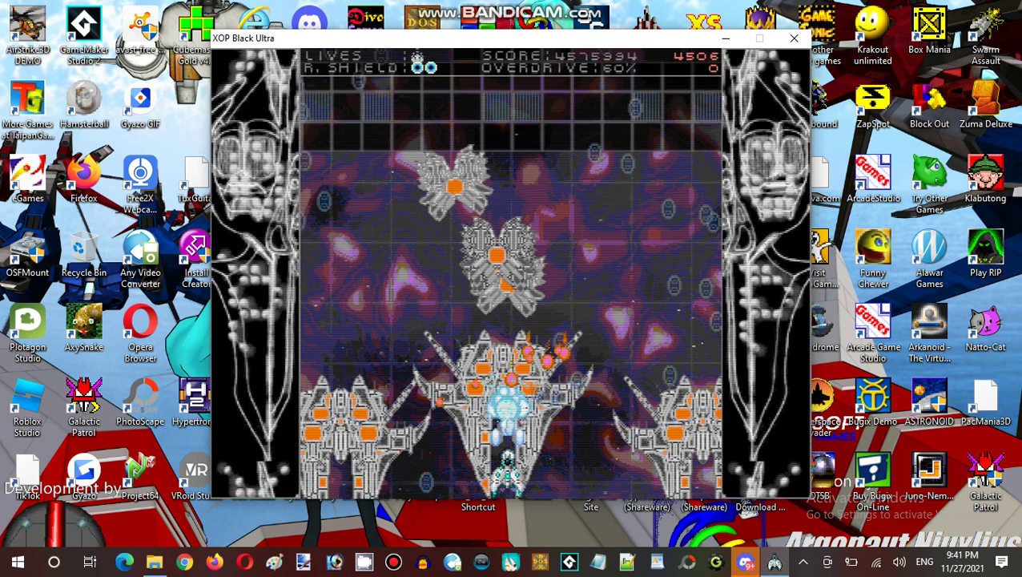
Step: Sweep left and right to blast the nearby enemy ships
{"action": "key", "text": "Left"}
{"action": "key", "text": "Right"}
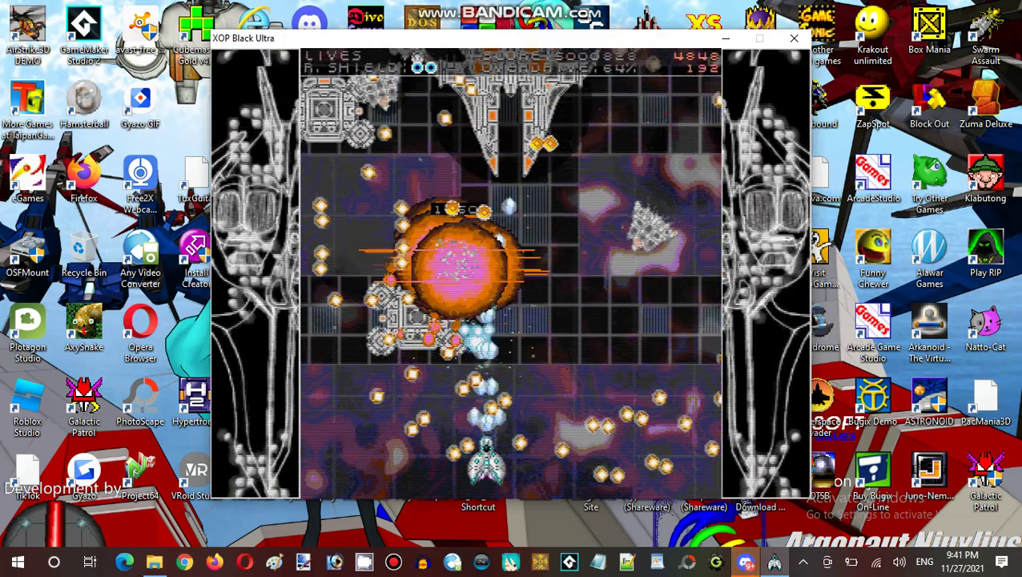
{"action": "key", "text": "Right"}
{"action": "key", "text": "Up"}
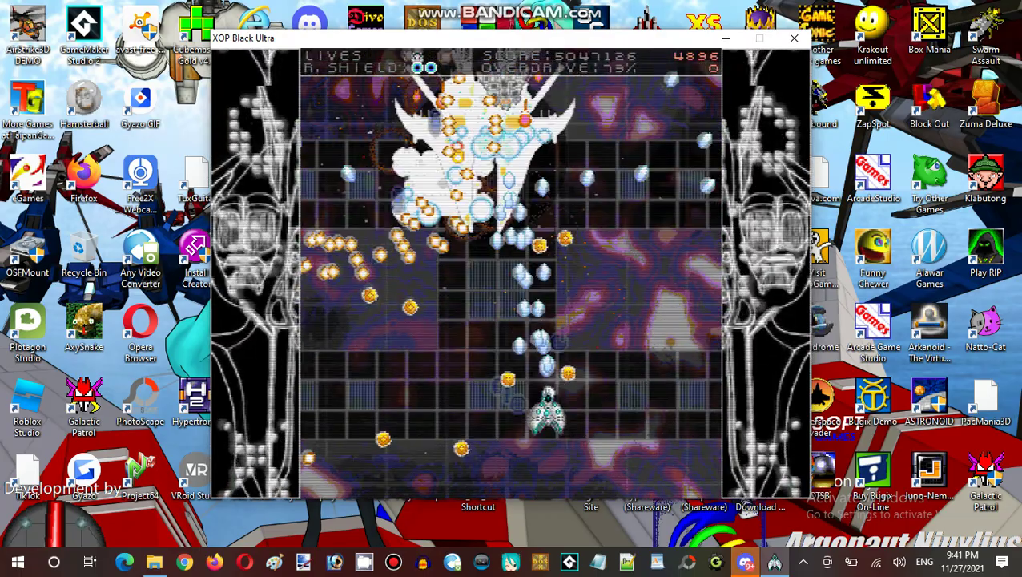
{"action": "key", "text": "Right"}
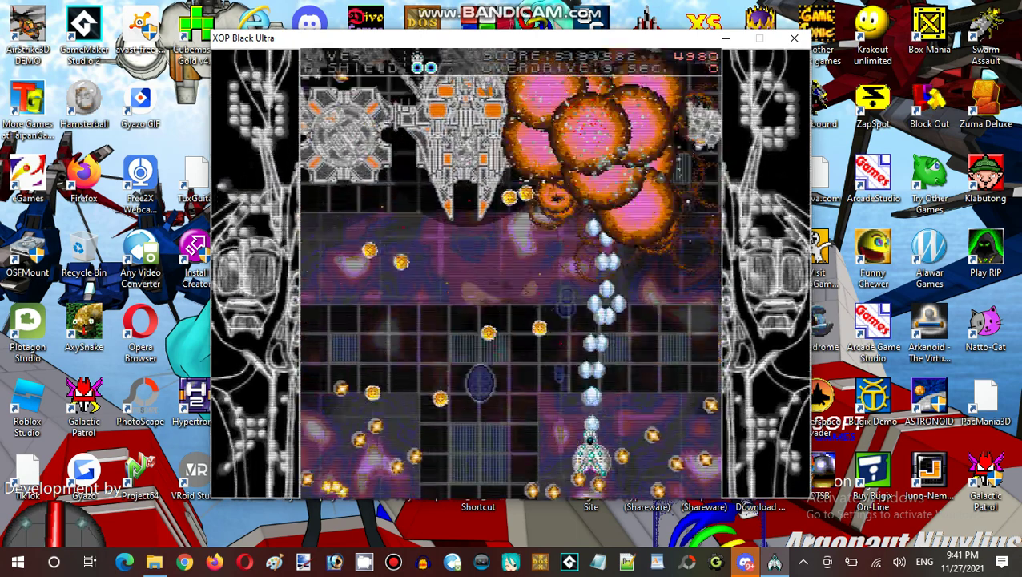
Step: Attack the turret ships, ducking explosions and then pushing up-right
{"action": "key", "text": "Left"}
{"action": "key", "text": "Up"}
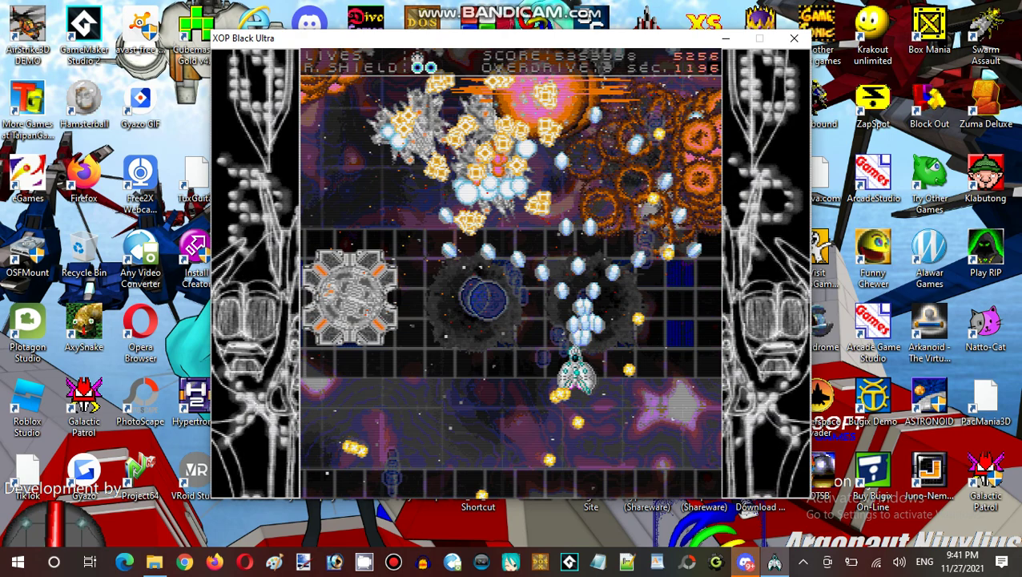
{"action": "key", "text": "Left"}
{"action": "key", "text": "Down"}
{"action": "key", "text": "Left"}
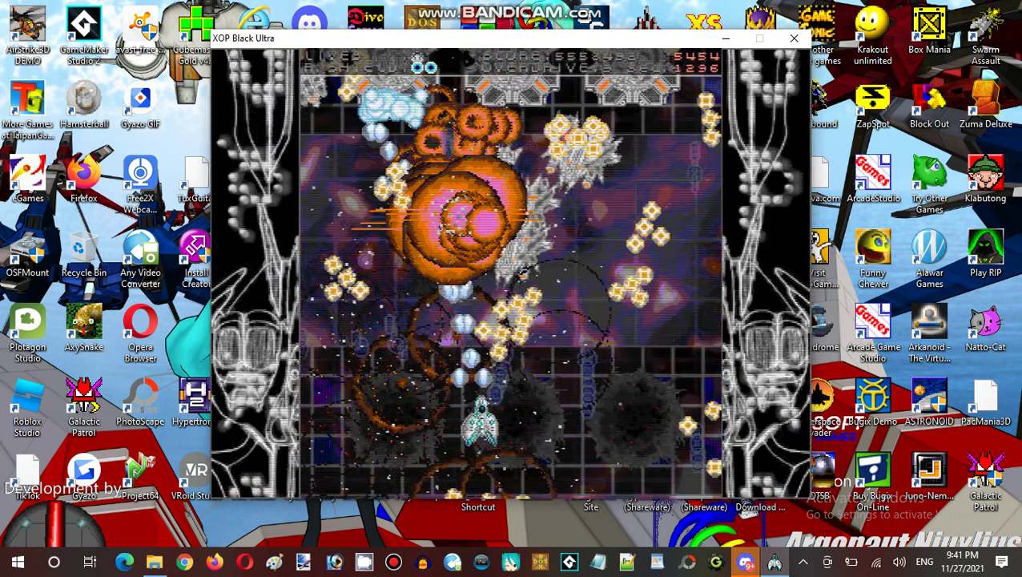
{"action": "key", "text": "Up"}
{"action": "key", "text": "Right"}
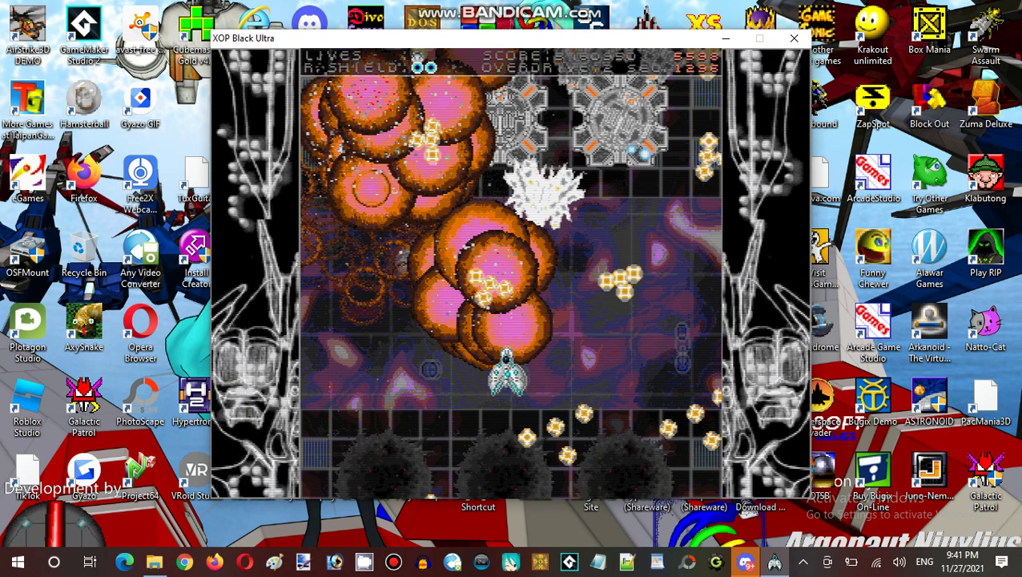
{"action": "key", "text": "Up"}
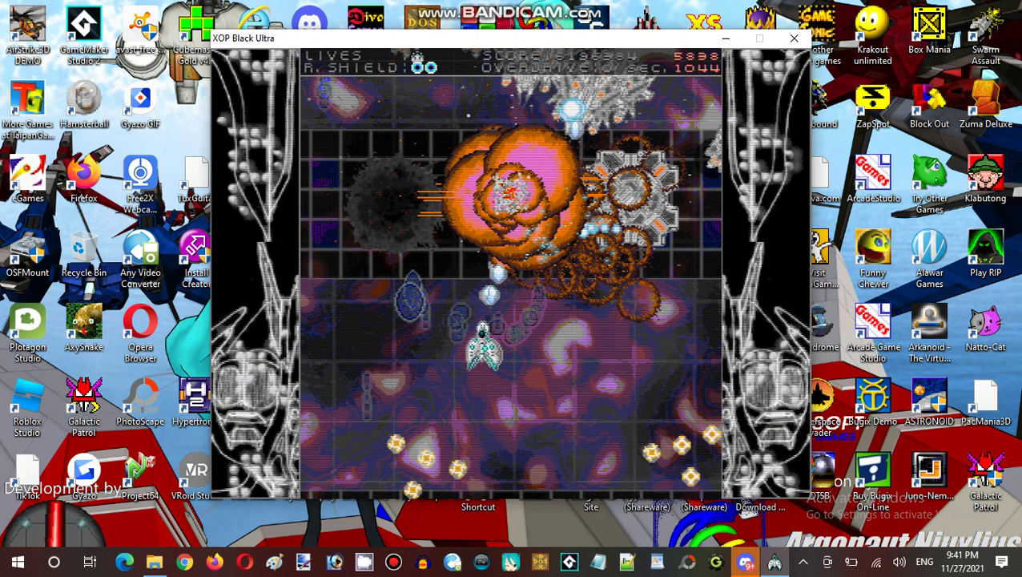
Step: Fall back from bullets, then push through the explosions into the dark grid section
{"action": "key", "text": "Down"}
{"action": "key", "text": "Left"}
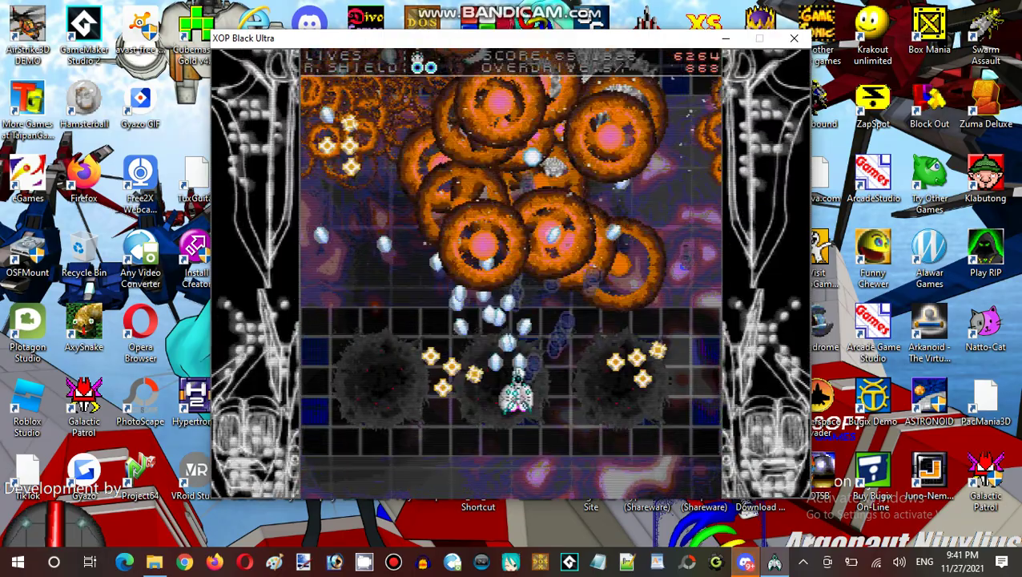
{"action": "key", "text": "Up"}
{"action": "key", "text": "Up"}
{"action": "key", "text": "Right"}
{"action": "key", "text": "Down"}
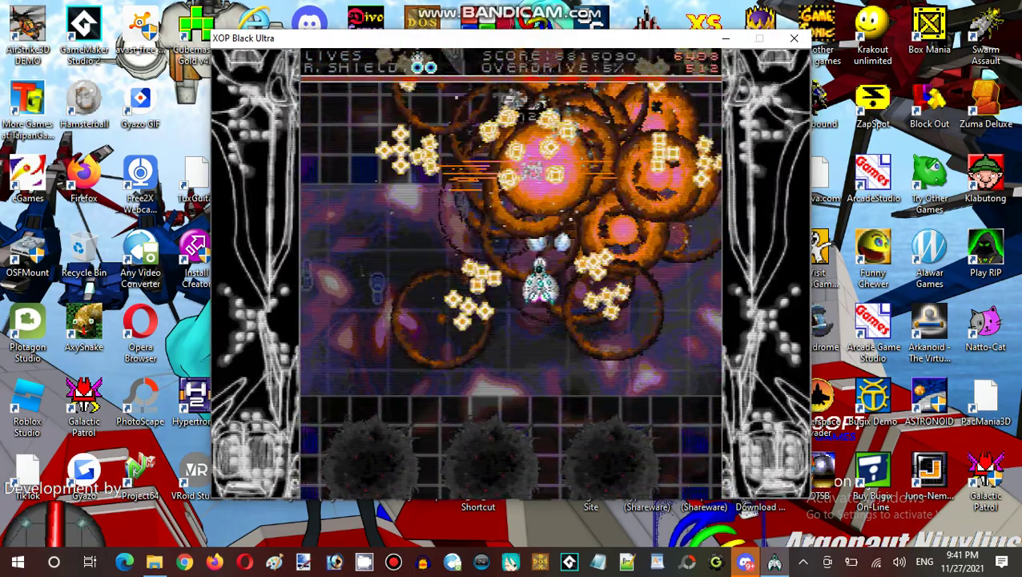
{"action": "key", "text": "Down"}
{"action": "key", "text": "Down"}
{"action": "key", "text": "Right"}
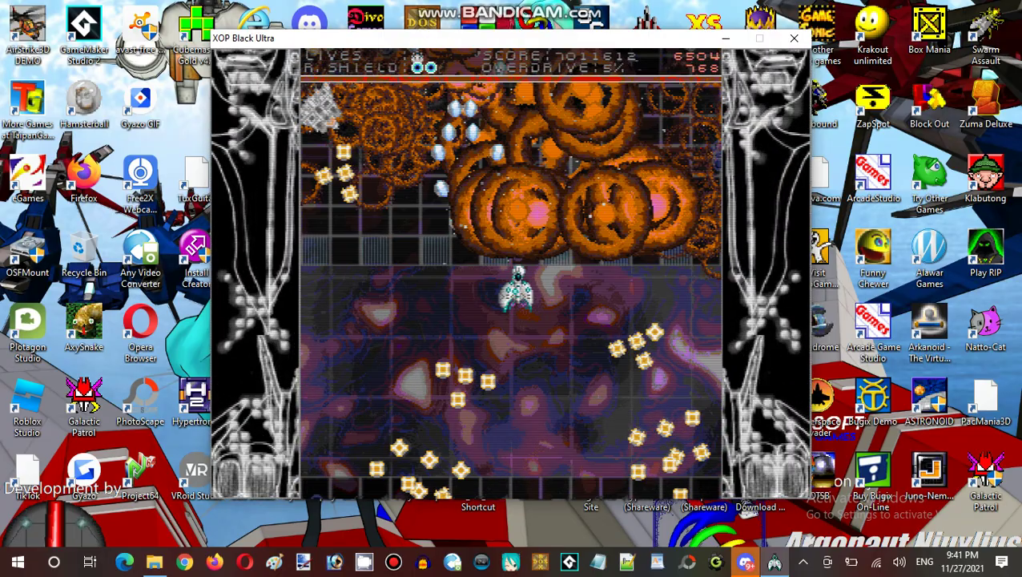
{"action": "key", "text": "Left"}
Step: Dodge the bullet stream and move the ship beneath the grey red-domed warship
{"action": "key", "text": "Right"}
{"action": "key", "text": "Right"}
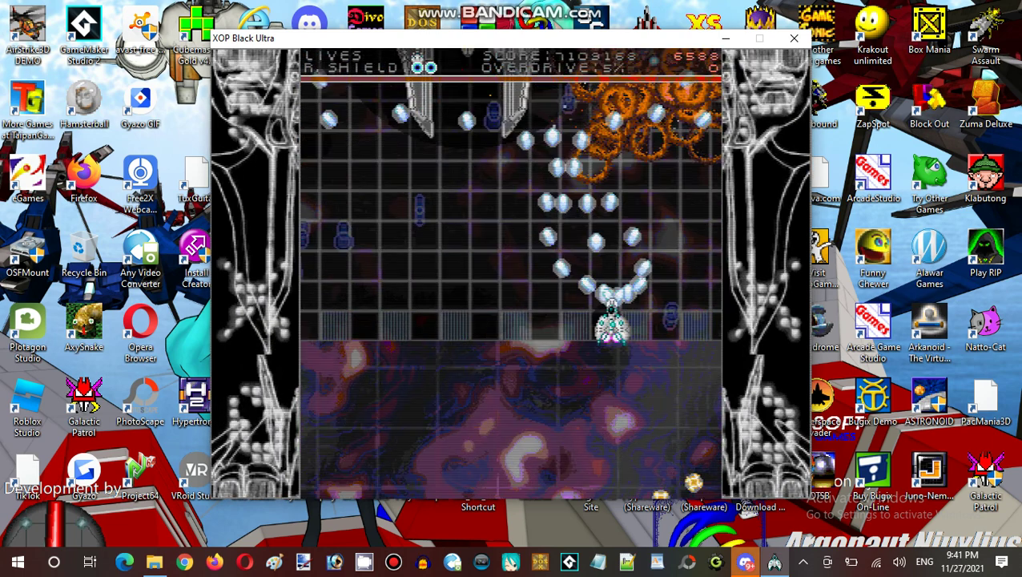
{"action": "key", "text": "Left"}
{"action": "key", "text": "Down"}
{"action": "key", "text": "Right"}
{"action": "key", "text": "Down"}
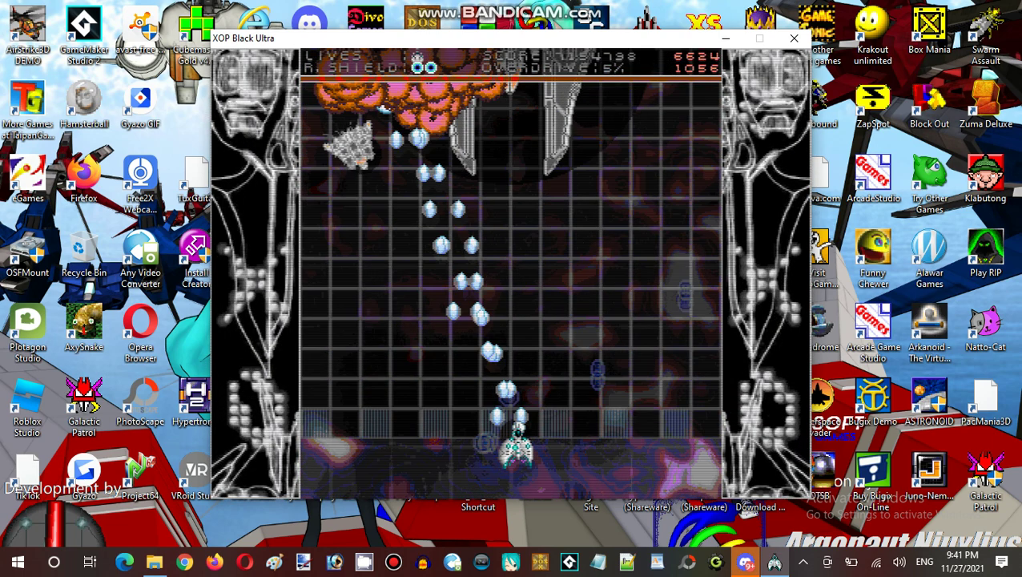
{"action": "key", "text": "Up"}
{"action": "key", "text": "Left"}
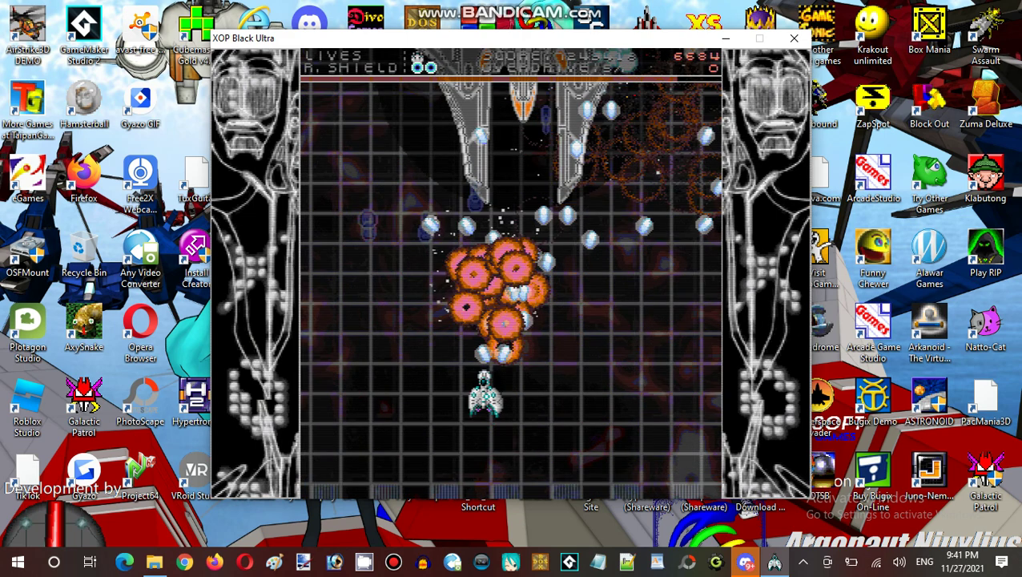
{"action": "key", "text": "Up"}
{"action": "key", "text": "Right"}
{"action": "key", "text": "Right"}
Step: Stay under the warship firing, evading its bullet spray, until it explodes and WARNING appears
{"action": "key", "text": "Down"}
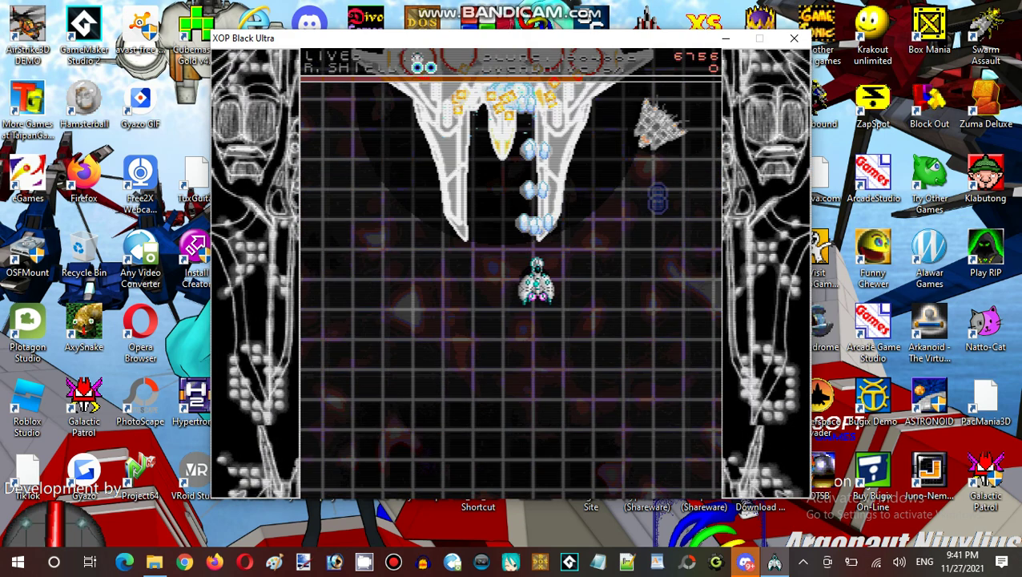
{"action": "key", "text": "Left"}
{"action": "key", "text": "Down"}
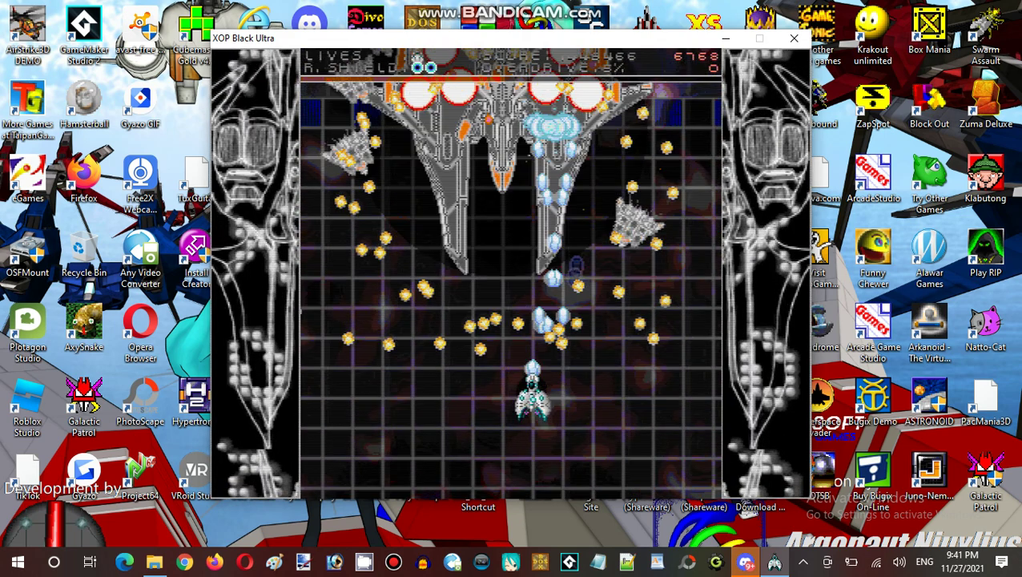
{"action": "key", "text": "Left"}
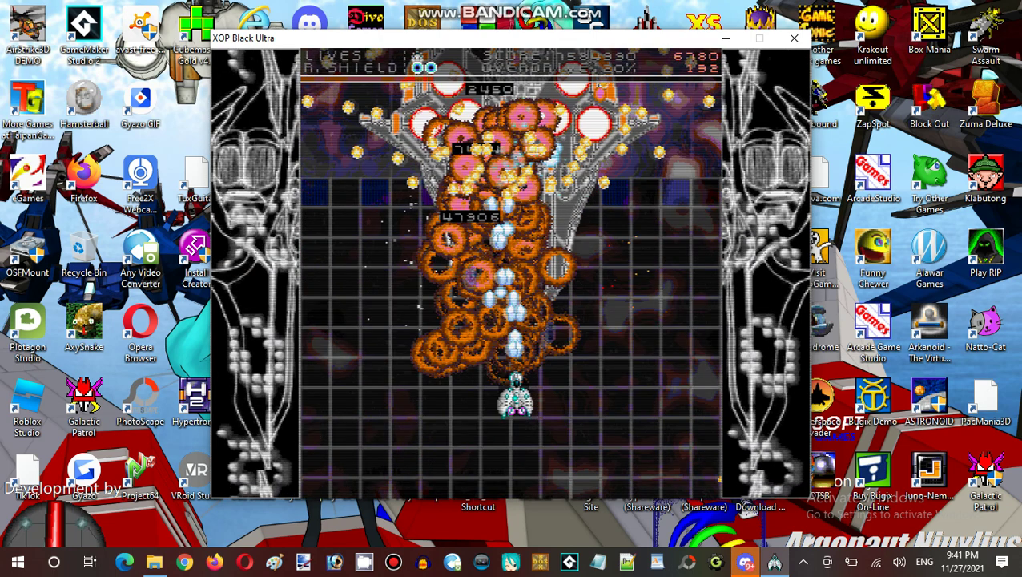
{"action": "key", "text": "Right"}
{"action": "key", "text": "Down"}
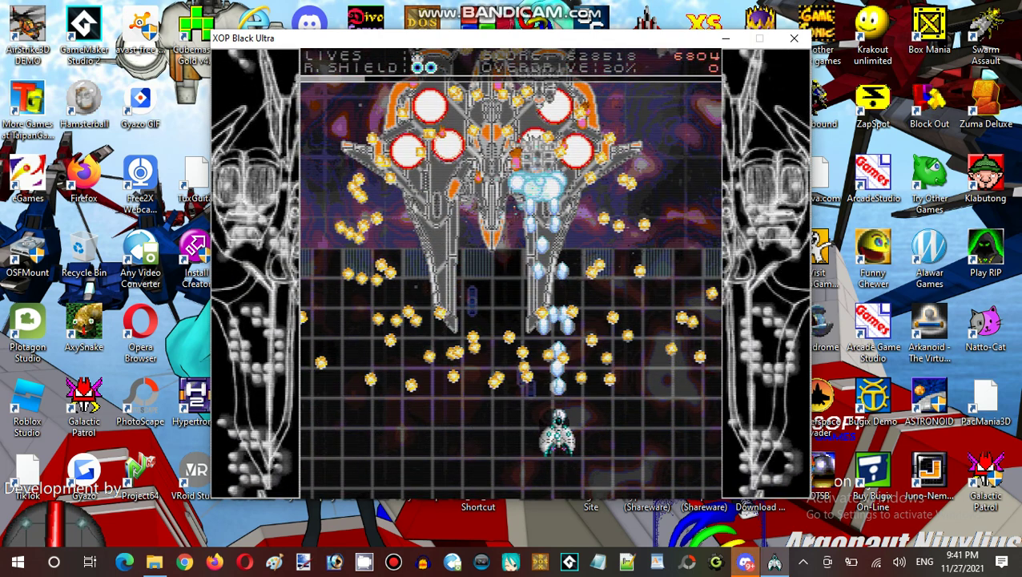
{"action": "key", "text": "Right"}
{"action": "key", "text": "Down"}
{"action": "key", "text": "Left"}
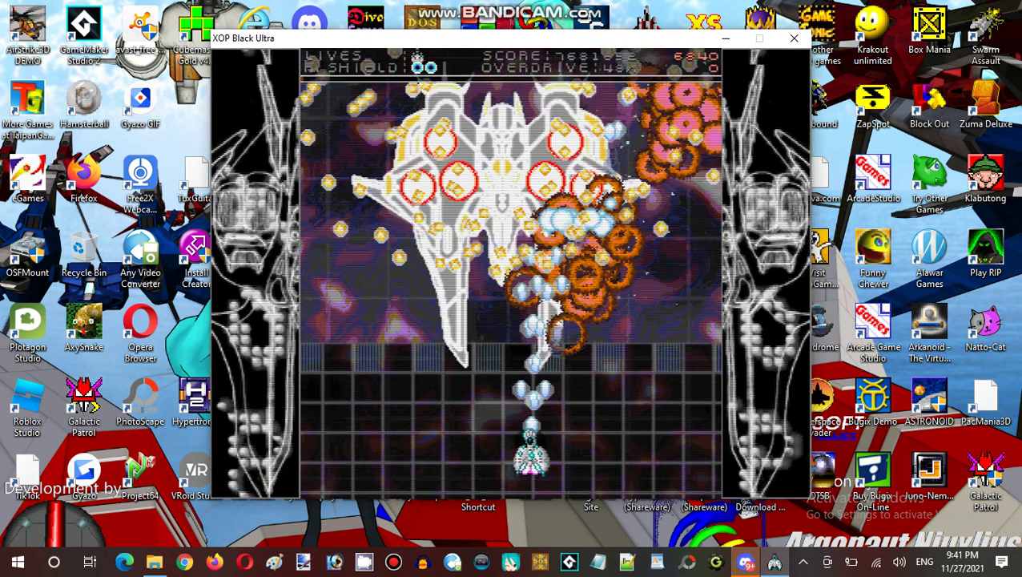
{"action": "key", "text": "Left"}
{"action": "key", "text": "Up"}
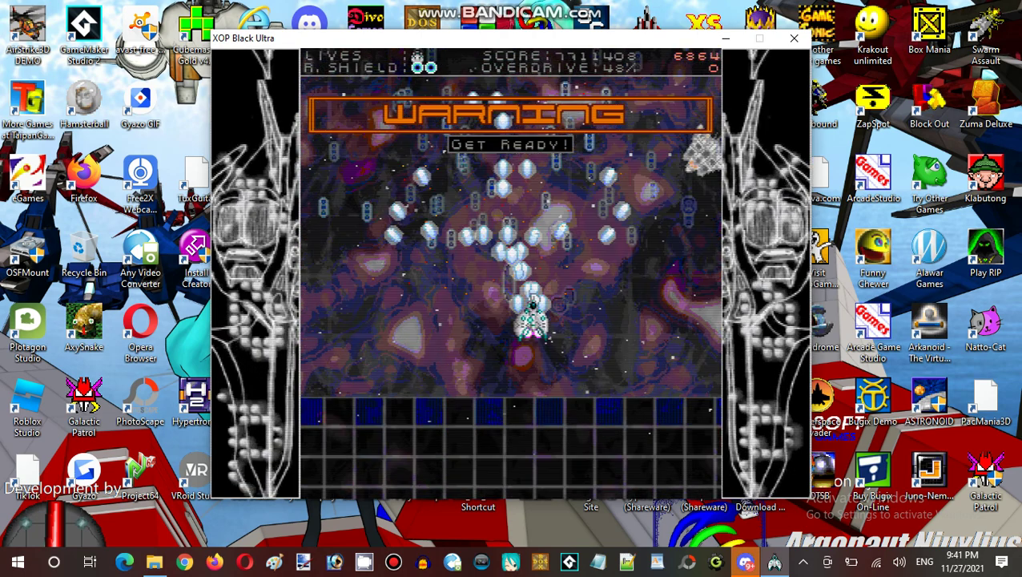
Step: Advance during the WARNING alert, then sidestep right as the orange-grey boss opens fire
{"action": "key", "text": "Up"}
{"action": "key", "text": "Left"}
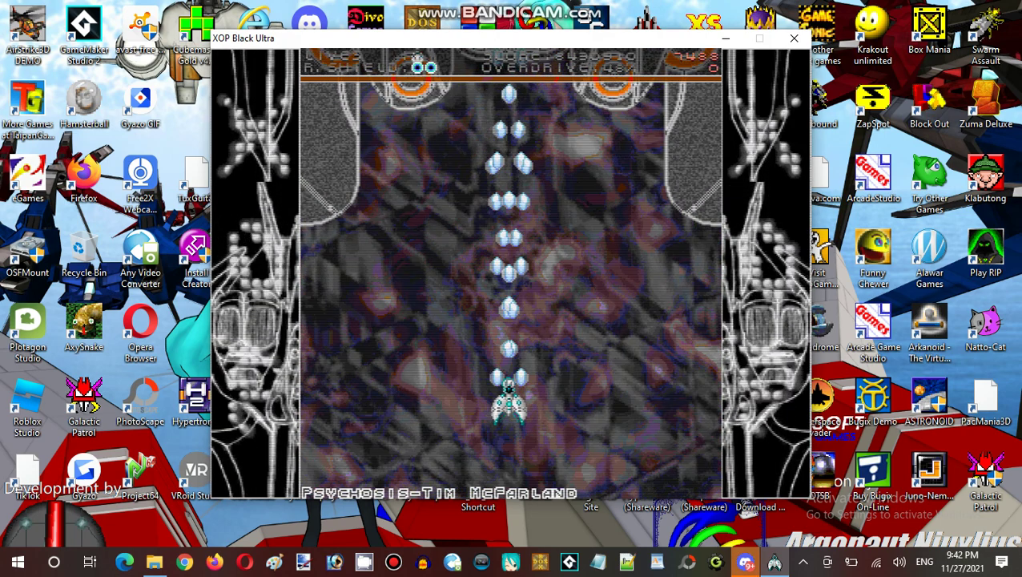
{"action": "key", "text": "Right"}
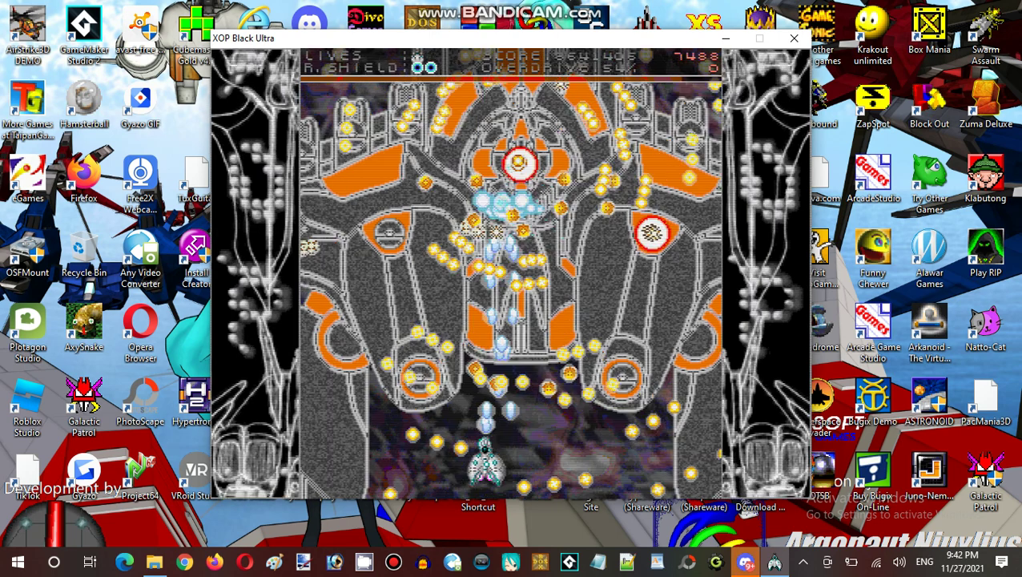
Step: Dodge up-right, then push close to the orange-grey boss's core while firing
{"action": "key", "text": "Up"}
{"action": "key", "text": "Right"}
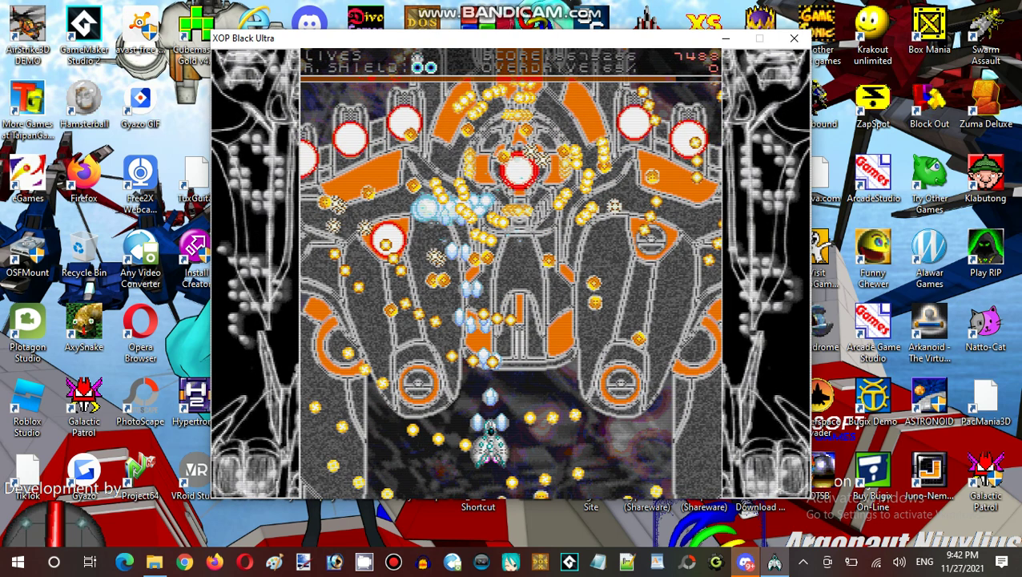
{"action": "key", "text": "Up"}
{"action": "key", "text": "Right"}
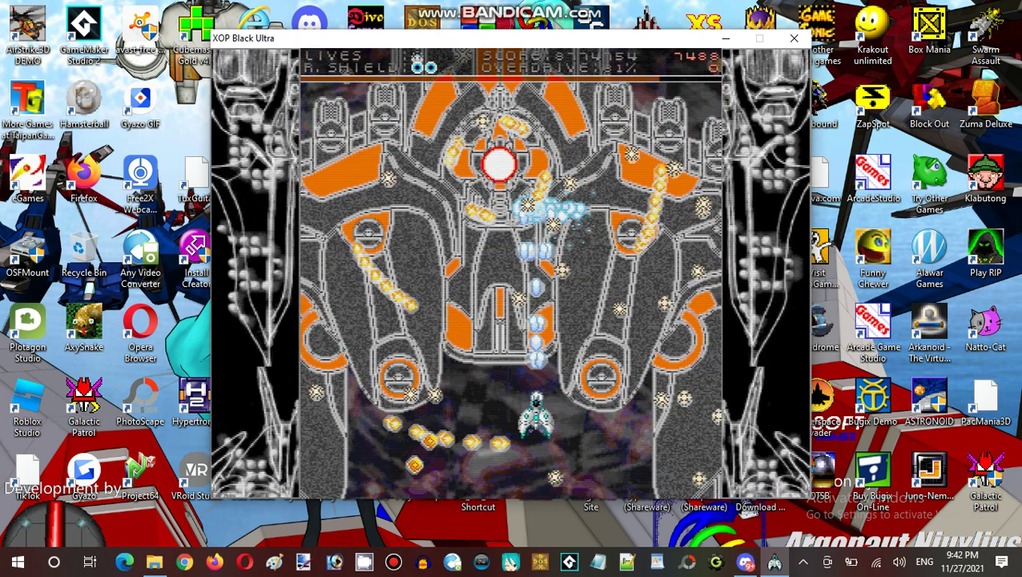
{"action": "key", "text": "Up"}
{"action": "key", "text": "Left"}
{"action": "key", "text": "Up"}
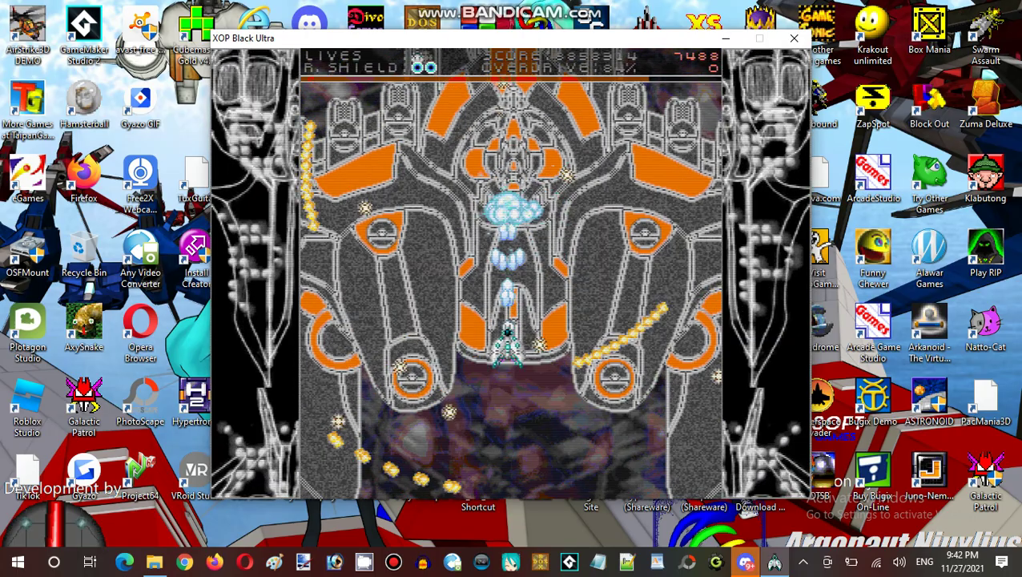
{"action": "key", "text": "Right"}
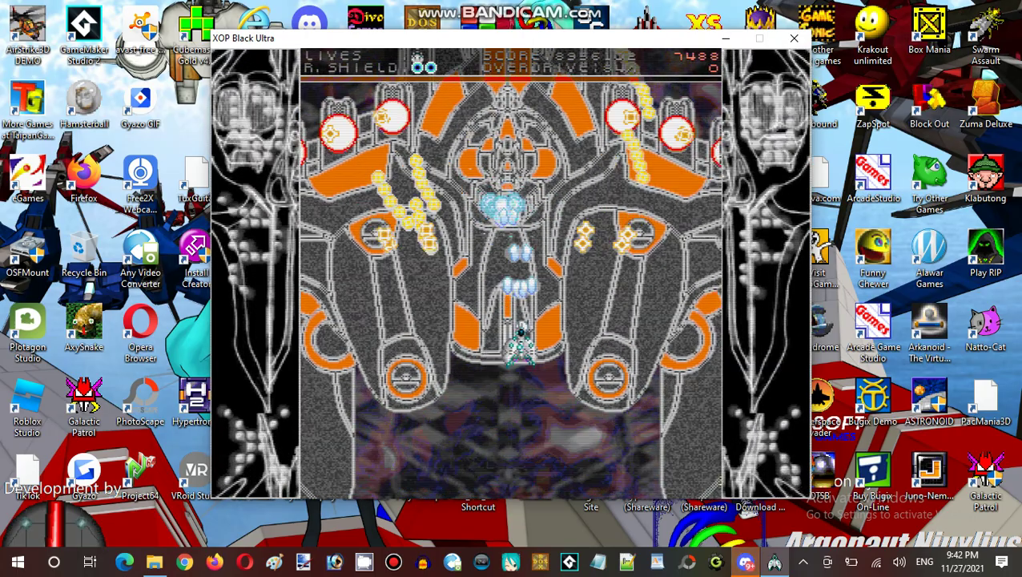
{"action": "key", "text": "Left"}
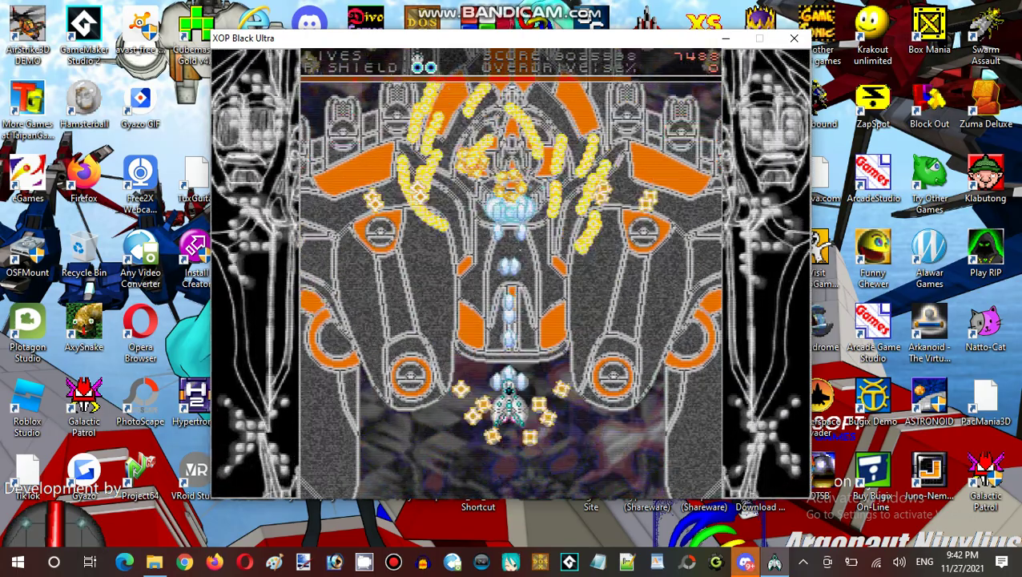
Step: Weave the ship through the boss's bullet rings while keeping fire on it
{"action": "key", "text": "Right"}
{"action": "key", "text": "Down"}
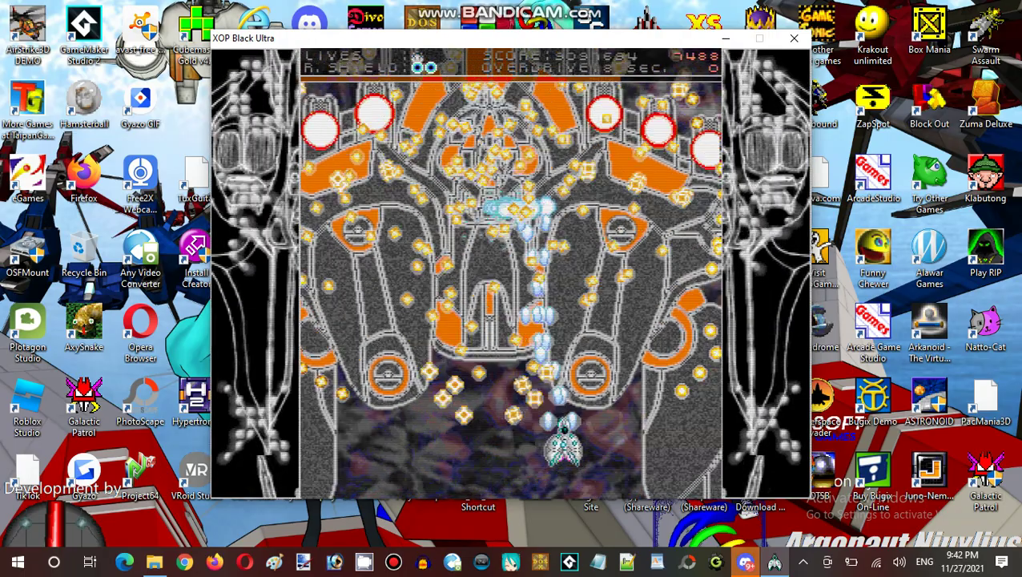
{"action": "key", "text": "Up"}
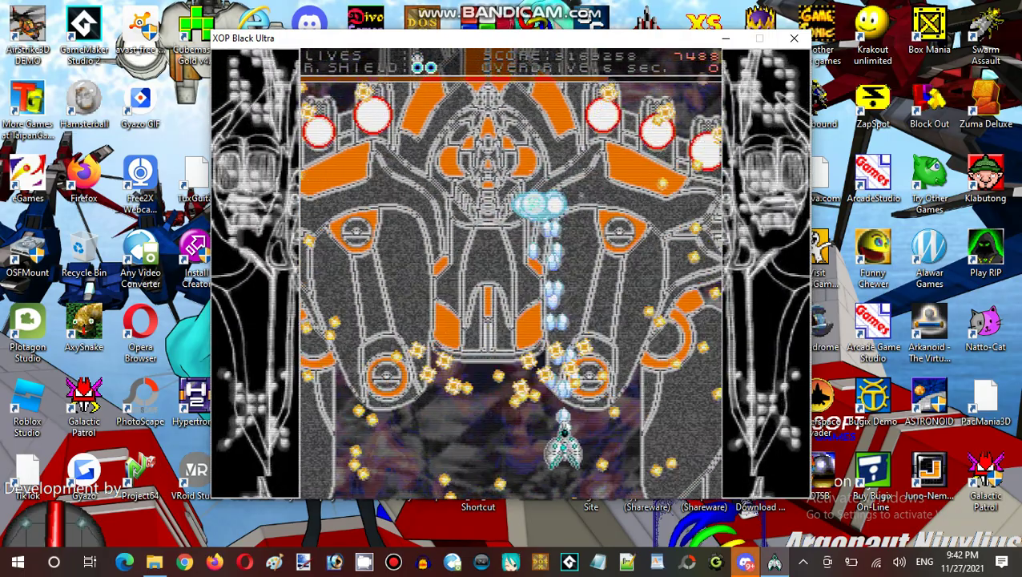
{"action": "key", "text": "Up"}
{"action": "key", "text": "Left"}
{"action": "key", "text": "Right"}
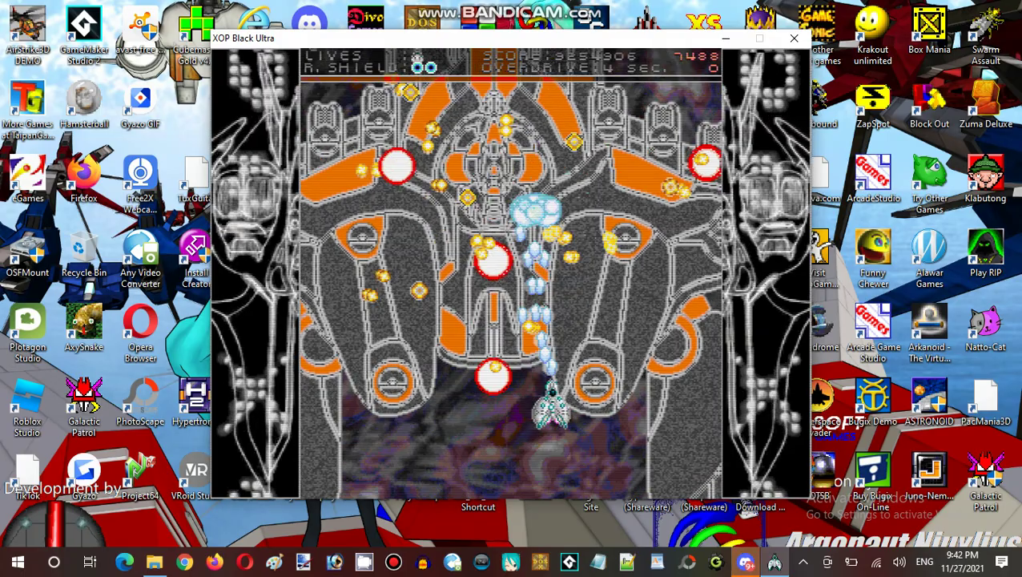
{"action": "key", "text": "Up"}
{"action": "key", "text": "Right"}
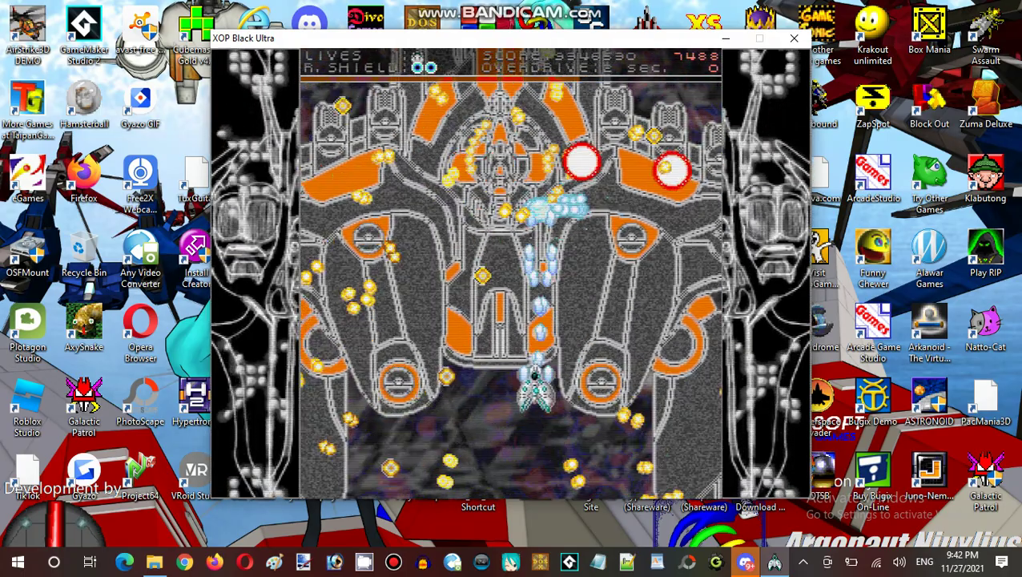
{"action": "key", "text": "Left"}
{"action": "key", "text": "Down"}
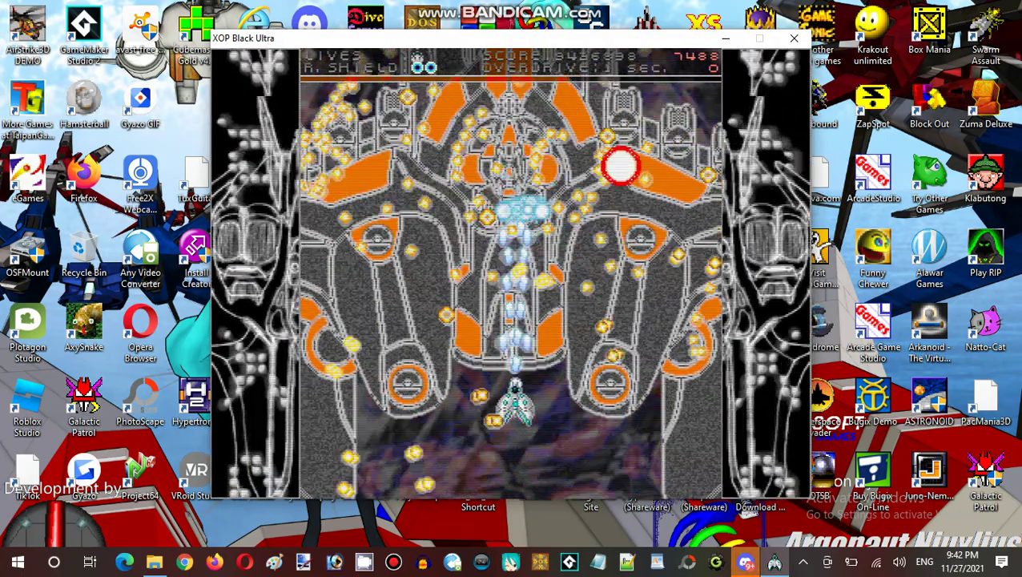
Step: Keep dodging beneath the boss core until its red dome turrets are destroyed
{"action": "key", "text": "Up"}
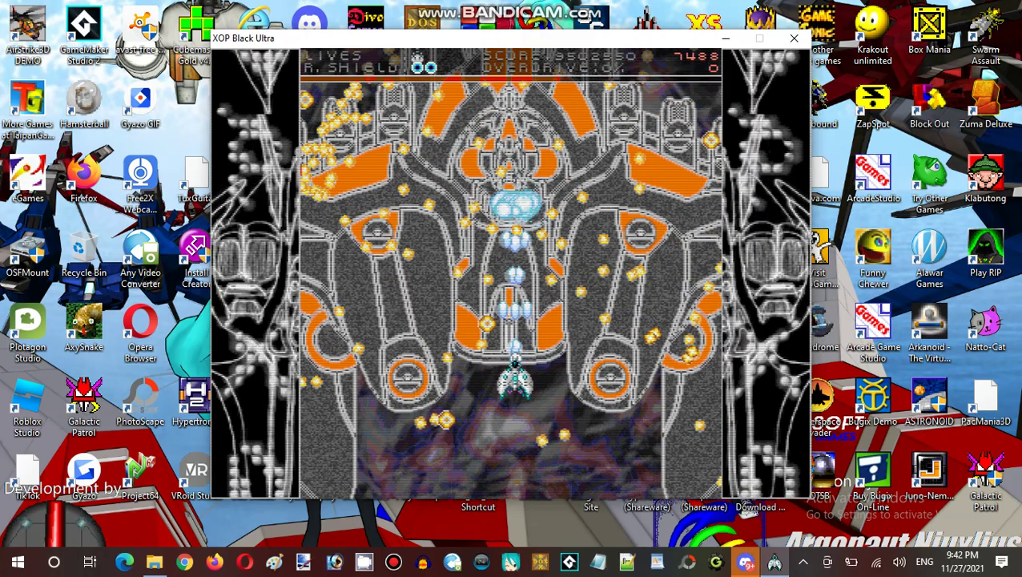
{"action": "key", "text": "Down"}
{"action": "key", "text": "Up"}
{"action": "key", "text": "Right"}
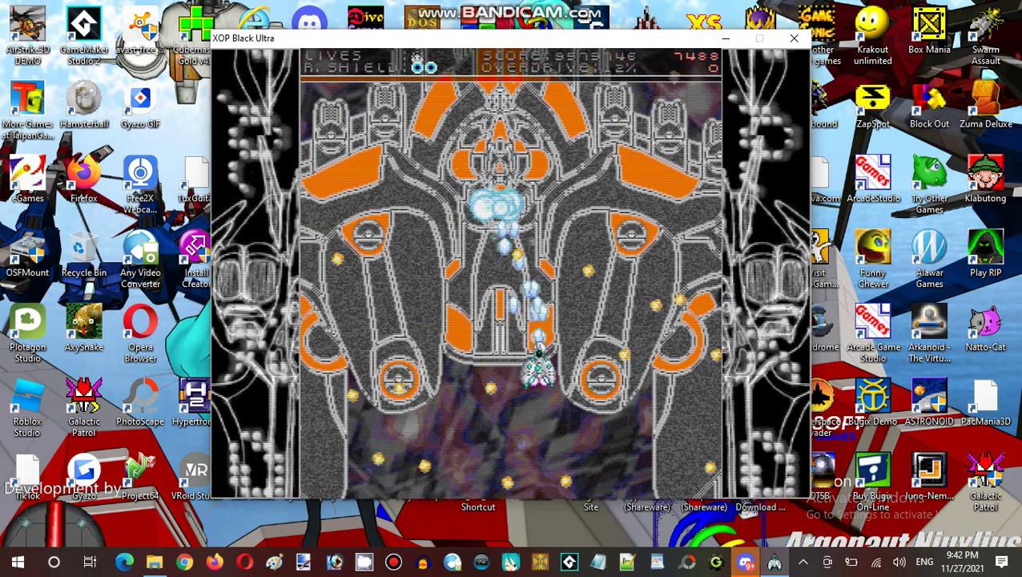
{"action": "key", "text": "Down"}
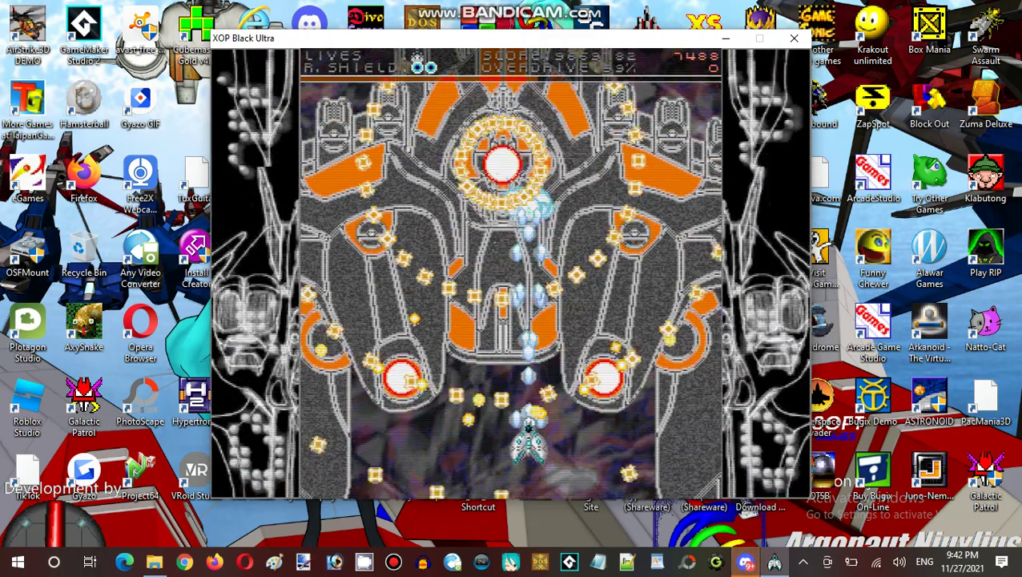
{"action": "key", "text": "Down"}
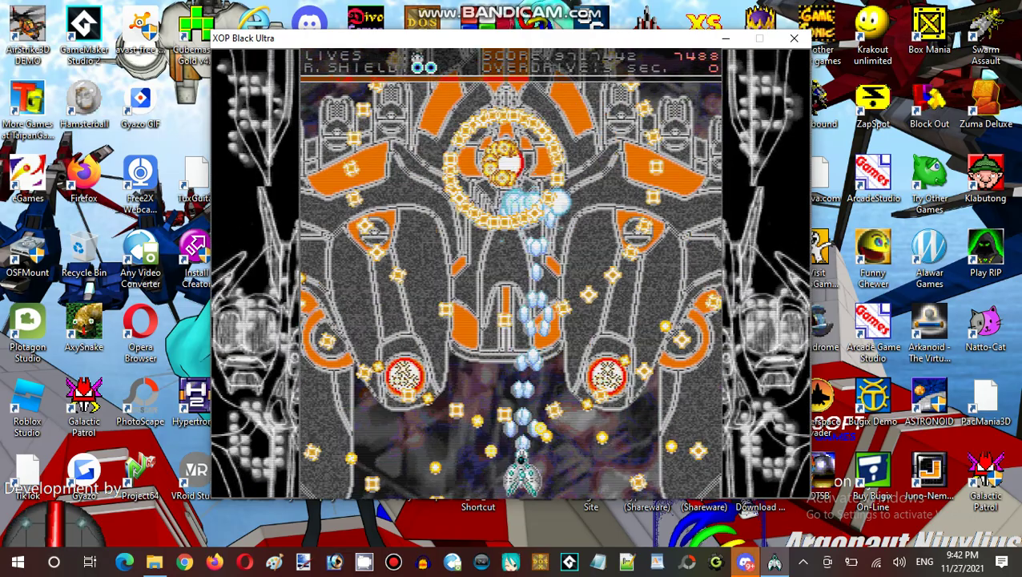
{"action": "key", "text": "Left"}
{"action": "key", "text": "Right"}
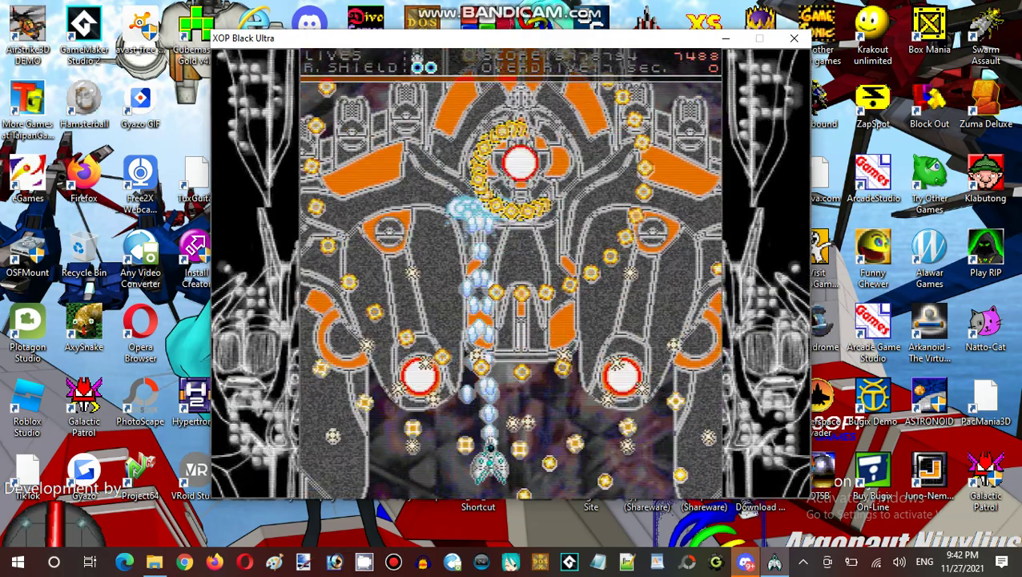
{"action": "key", "text": "Up"}
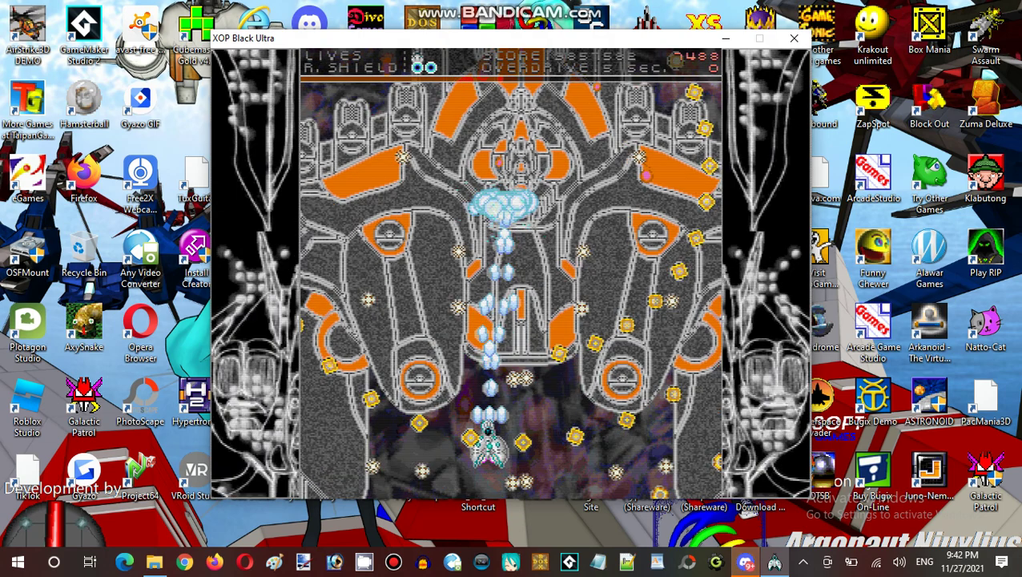
{"action": "key", "text": "Right"}
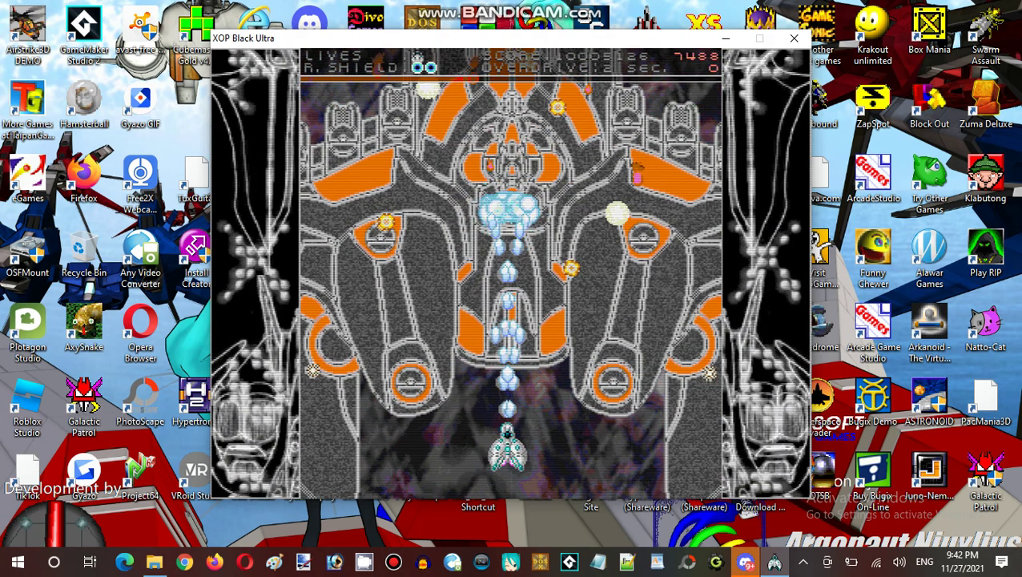
{"action": "key", "text": "Up"}
{"action": "key", "text": "Right"}
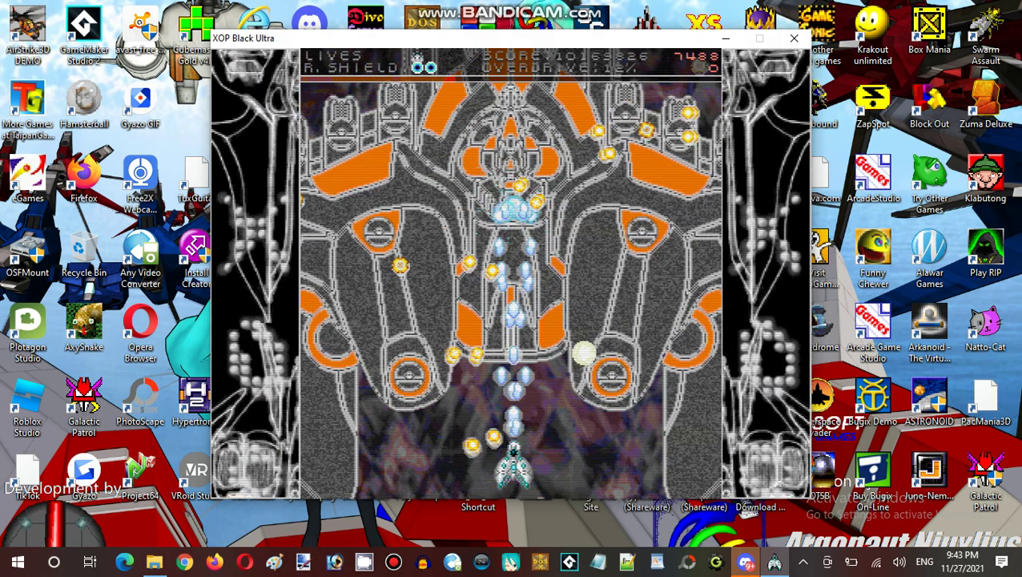
Step: Keep firing at the core until the boss explodes and Scenario Complete awards 500,000
{"action": "key", "text": "Down"}
{"action": "key", "text": "Up"}
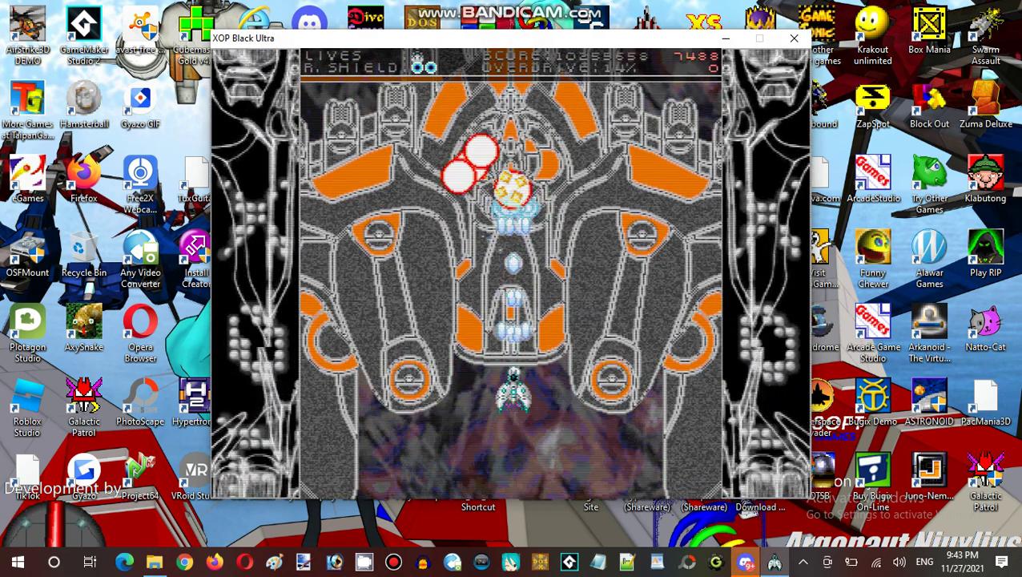
{"action": "key", "text": "Up"}
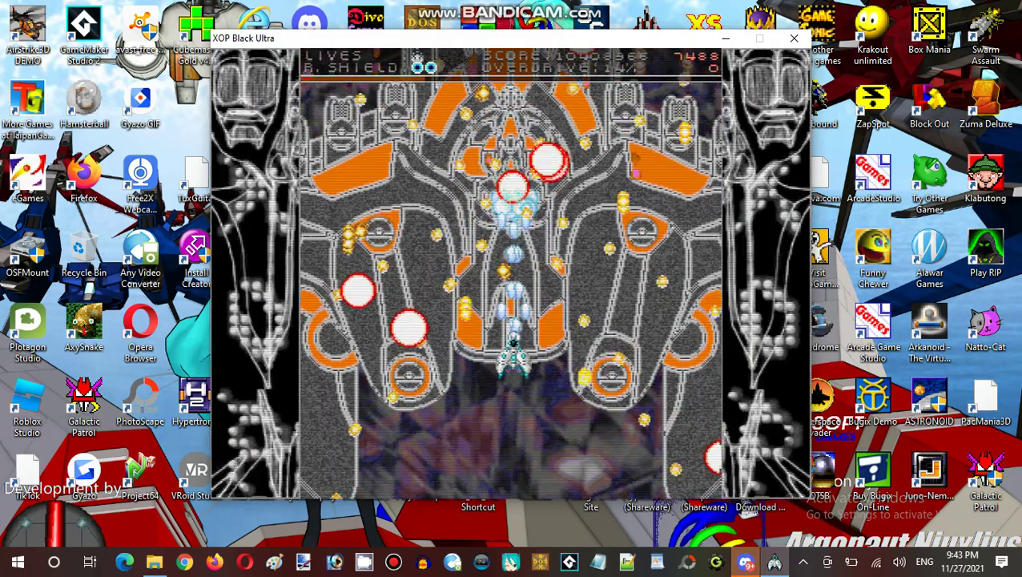
{"action": "key", "text": "Up"}
{"action": "key", "text": "Up"}
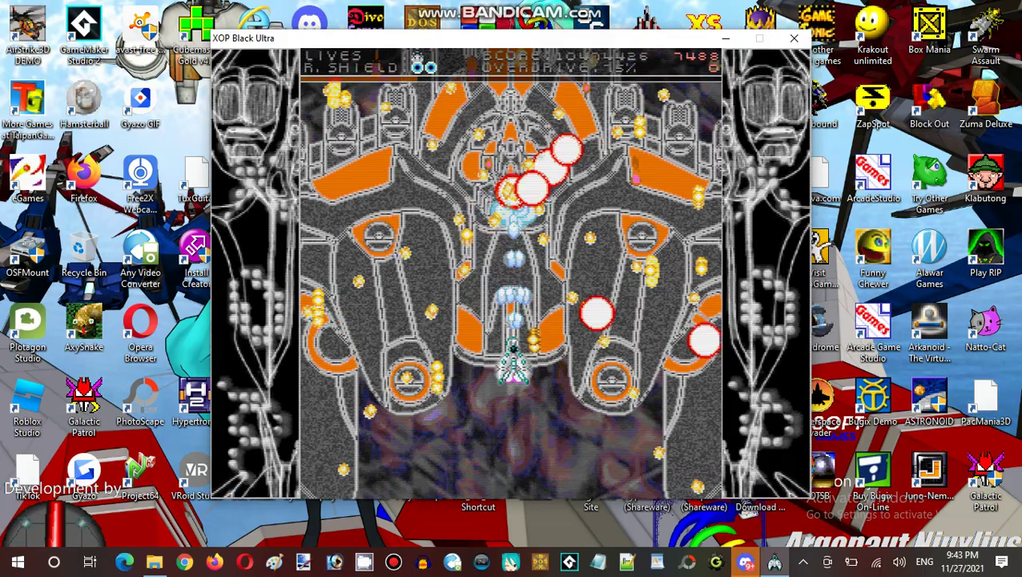
{"action": "key", "text": "Up"}
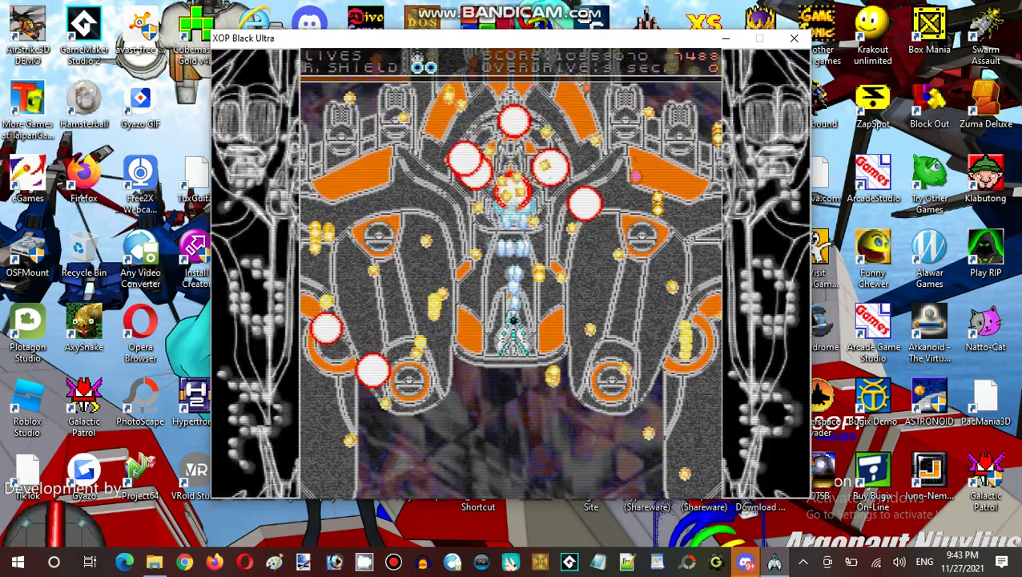
{"action": "key", "text": "Down"}
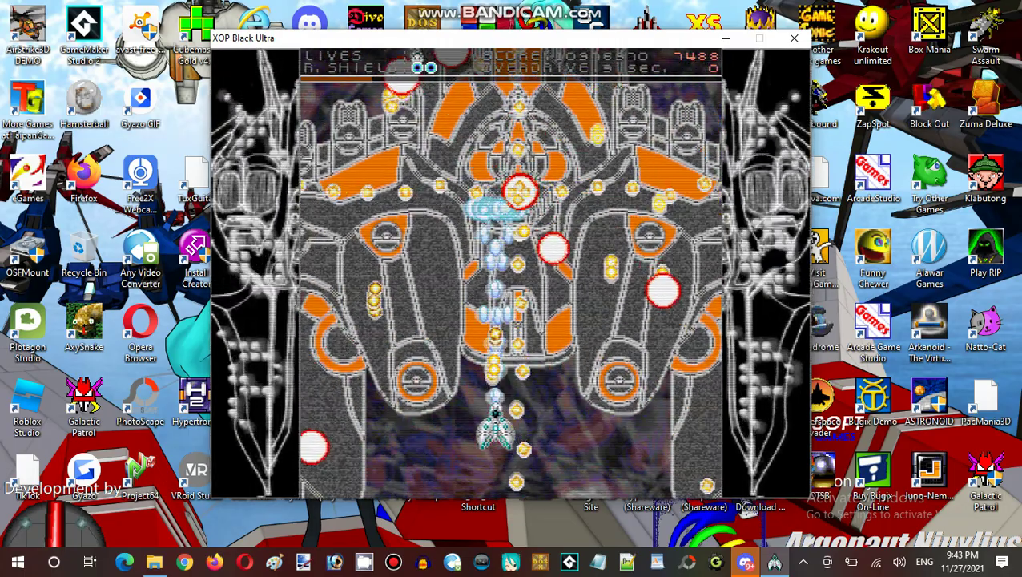
{"action": "key", "text": "Up"}
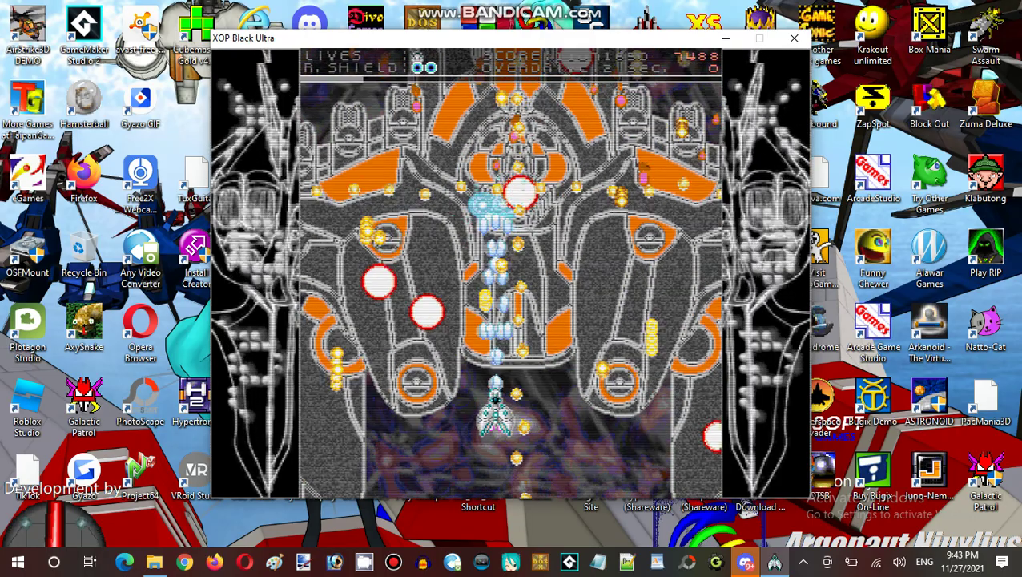
{"action": "key", "text": "Down"}
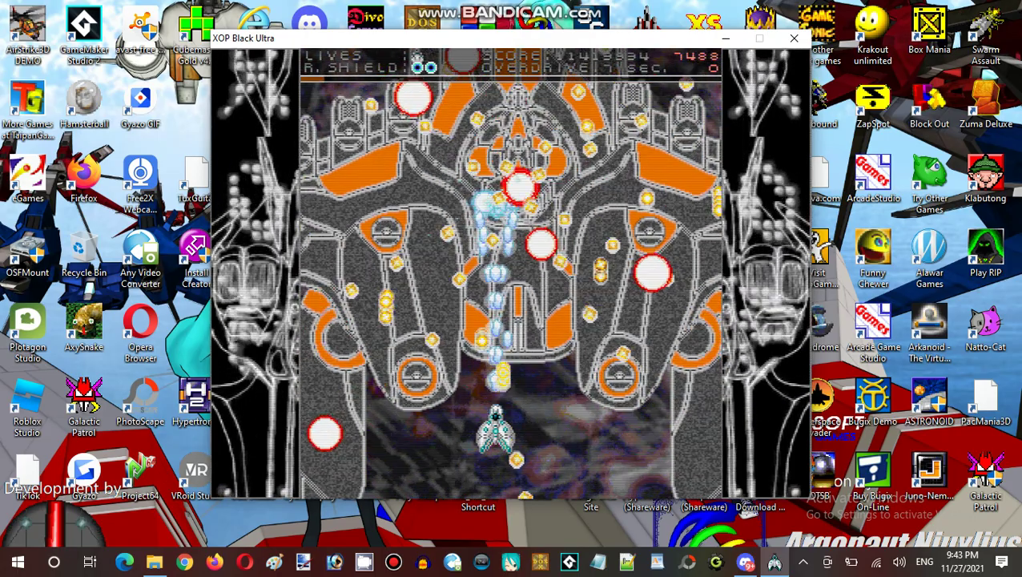
{"action": "key", "text": "Up"}
{"action": "key", "text": "Down"}
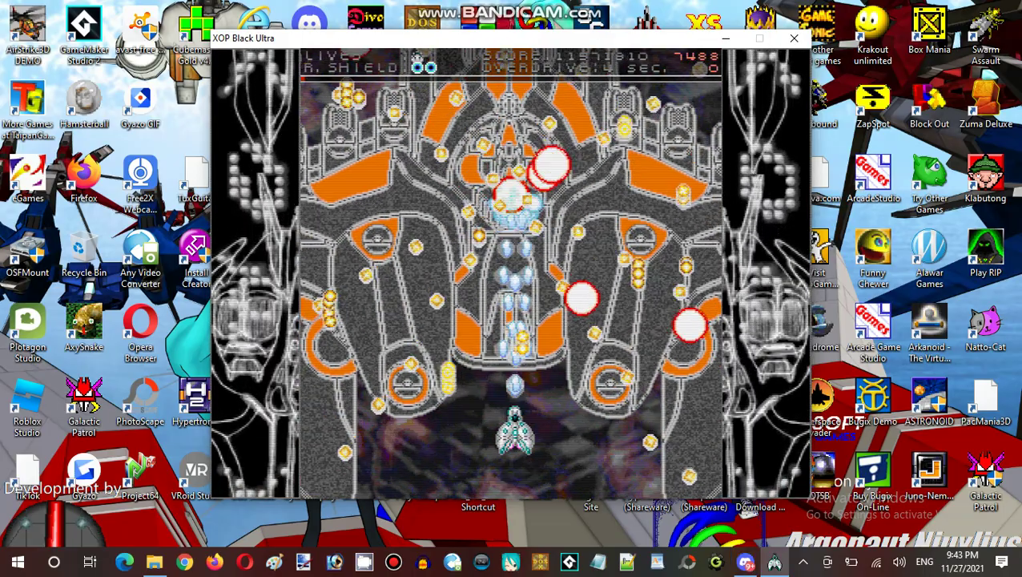
{"action": "key", "text": "Up"}
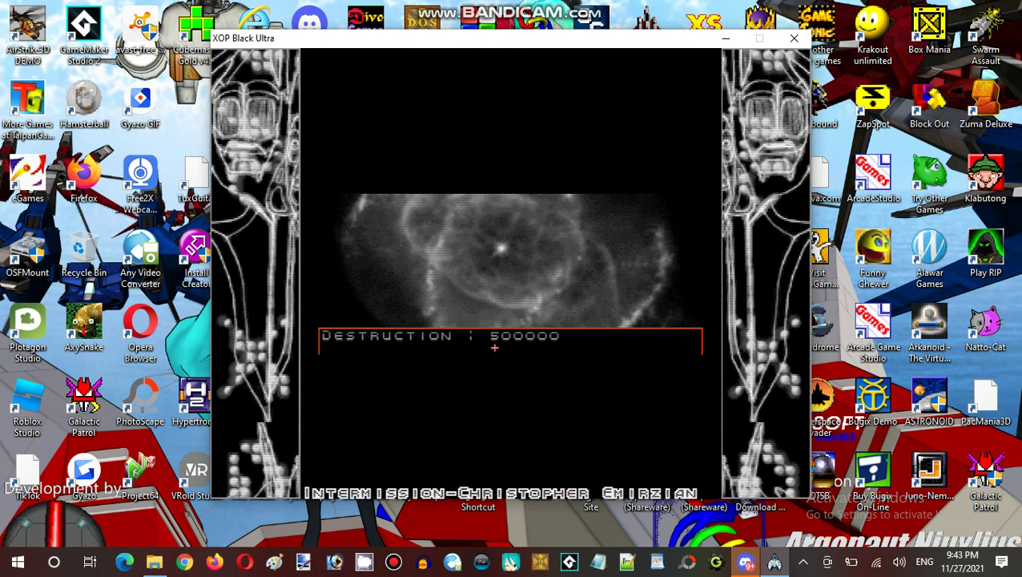
Step: Press Esc at the start of Immolated City to bring up the quit prompt
{"action": "key", "text": "Escape"}
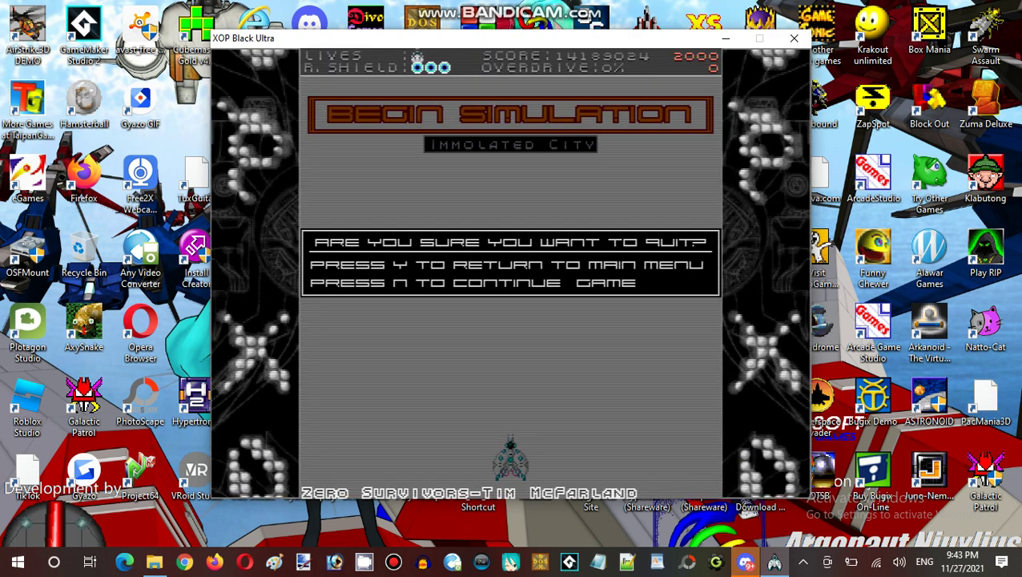